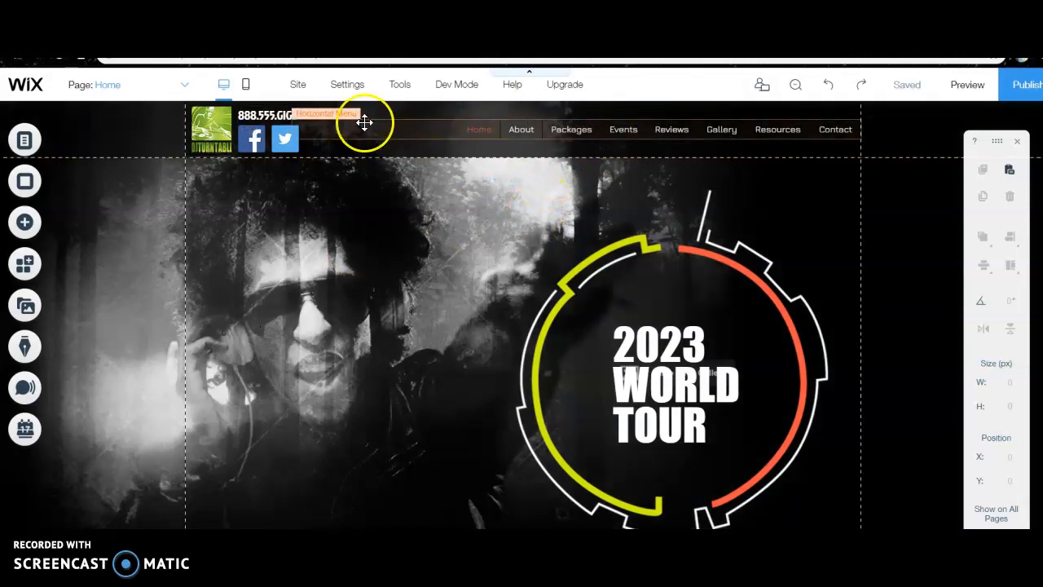
View the Gallery, Corporate Events and Weddings pages in the editor, and return to the Home page
click(190, 85)
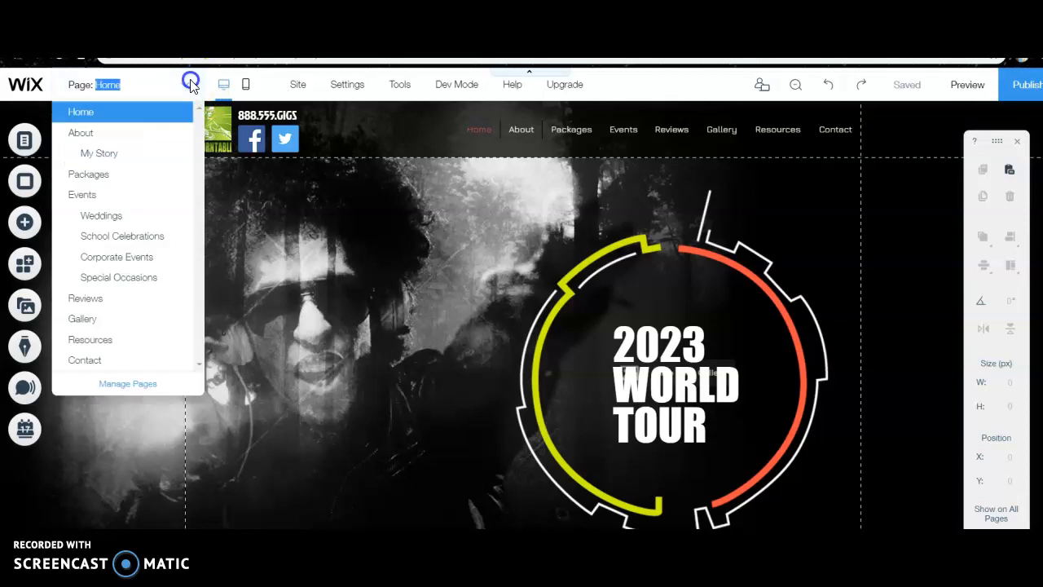
click(112, 318)
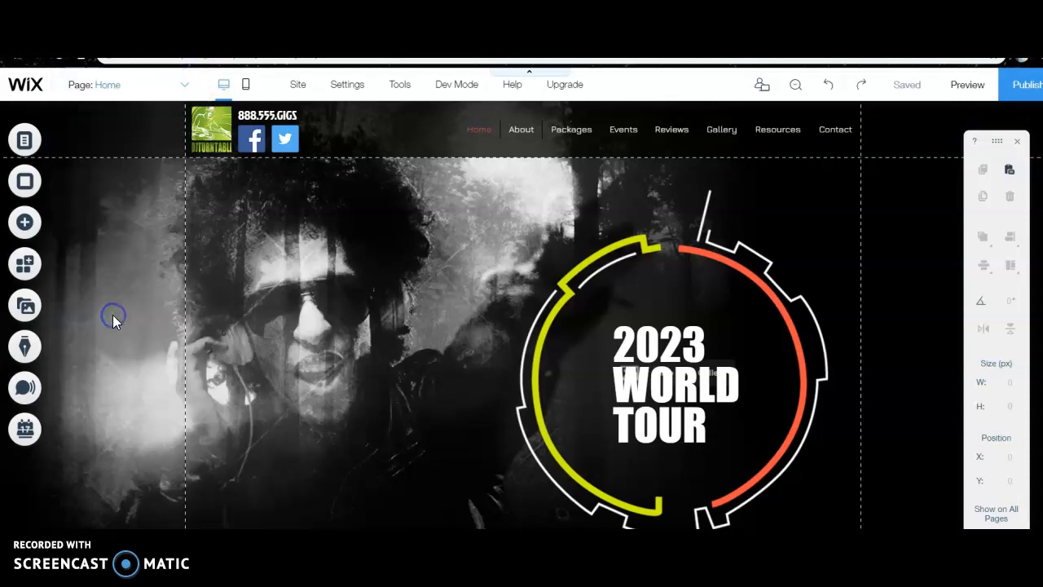
click(175, 91)
click(116, 259)
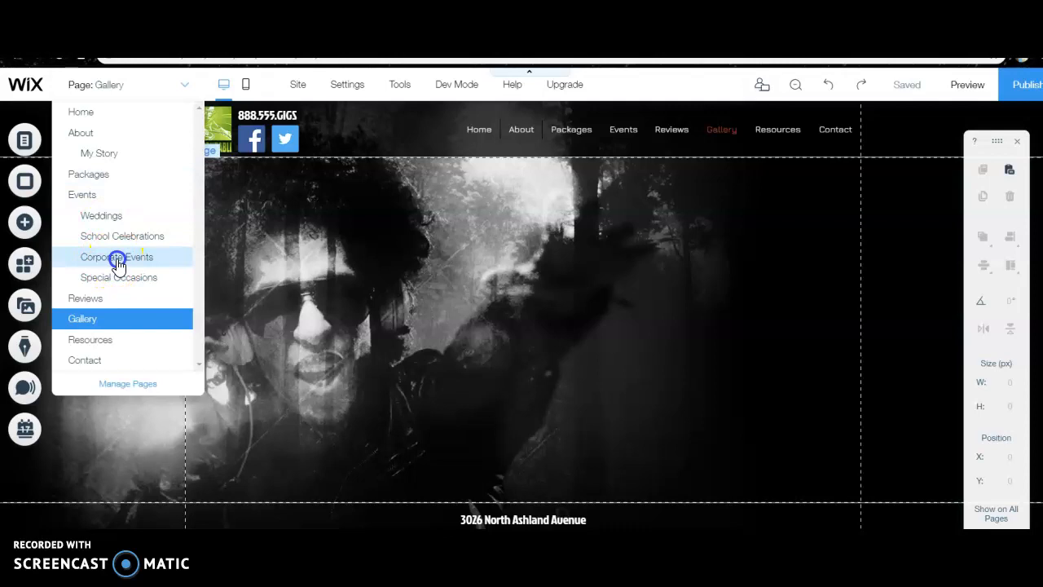
click(128, 88)
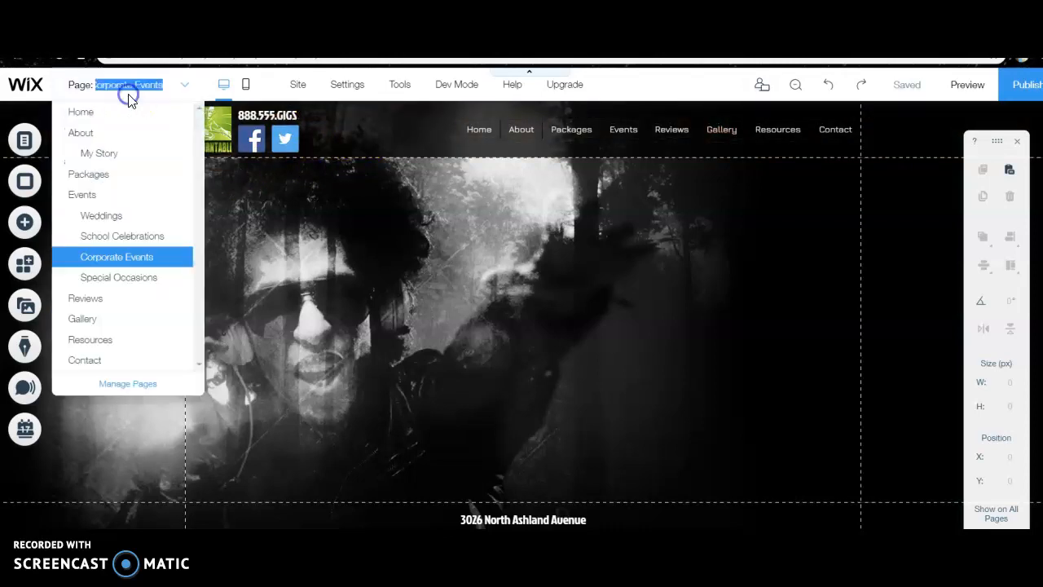
click(127, 215)
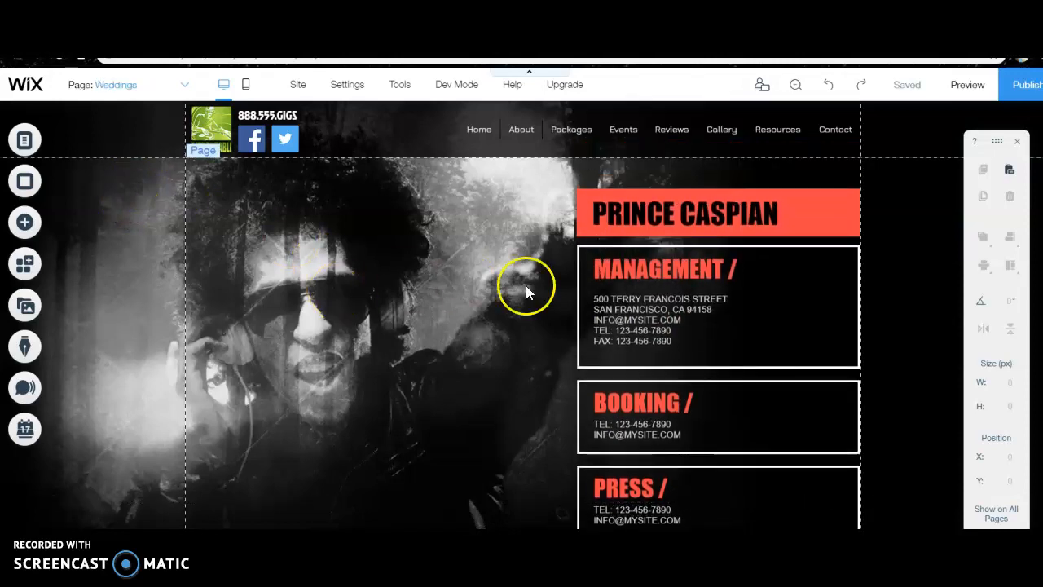
scroll(563, 334, down, 4)
scroll(563, 333, up, 4)
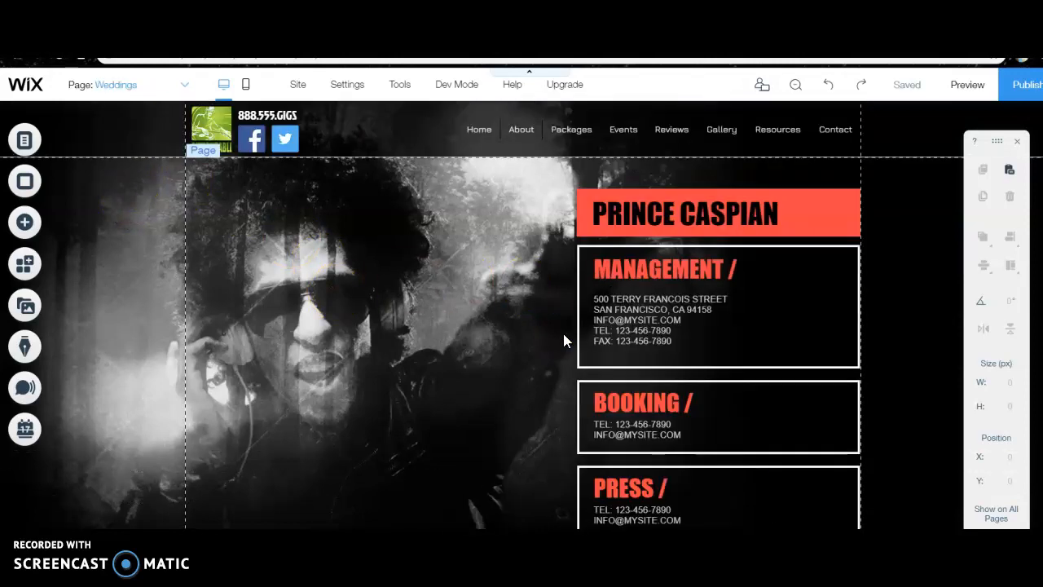
click(183, 84)
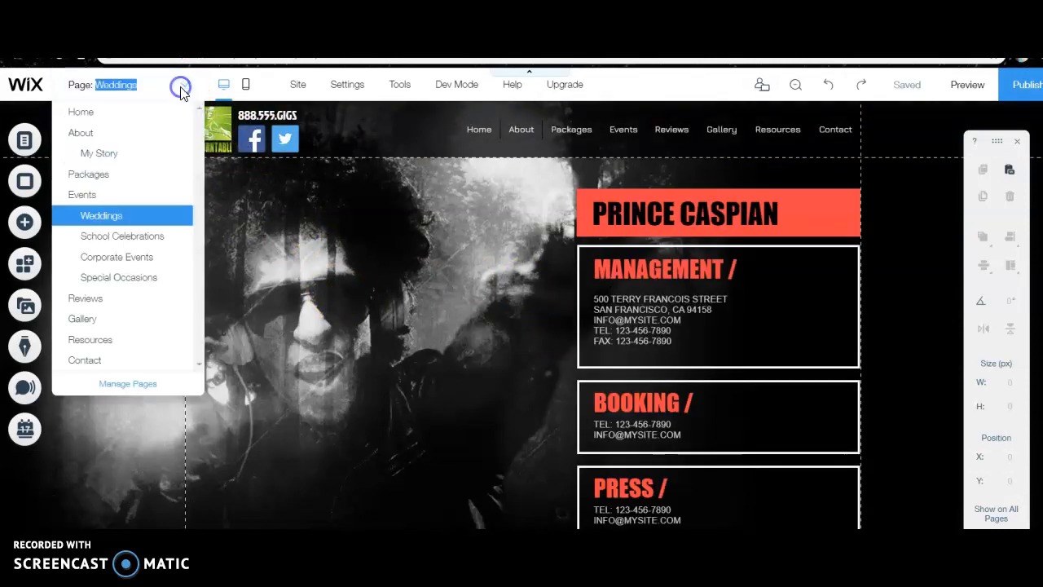
click(93, 114)
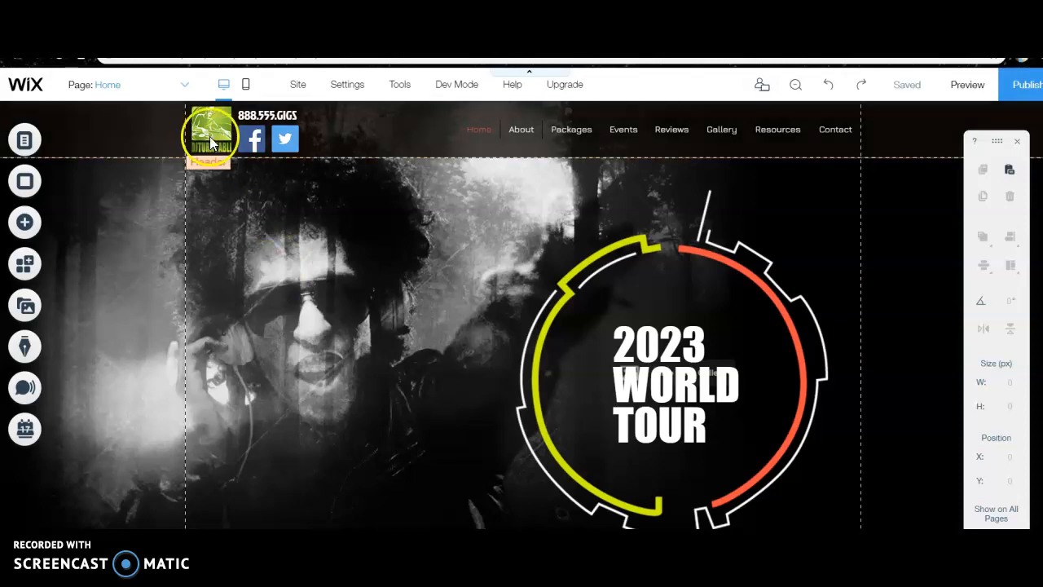
Open the Home page's settings from the site menu and review its page info, layout and permissions options
click(23, 144)
drag(182, 263, 195, 271)
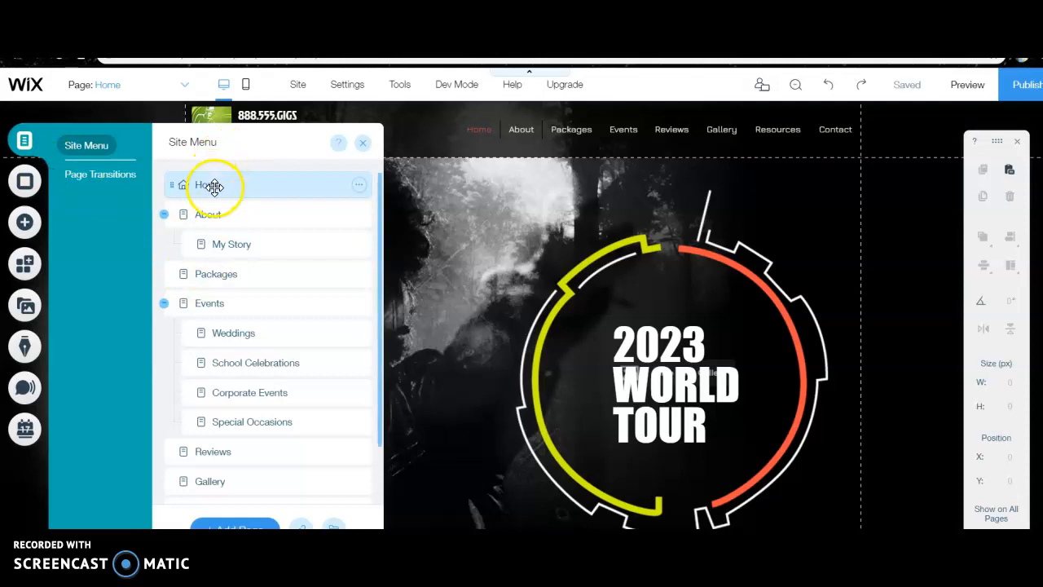
click(360, 188)
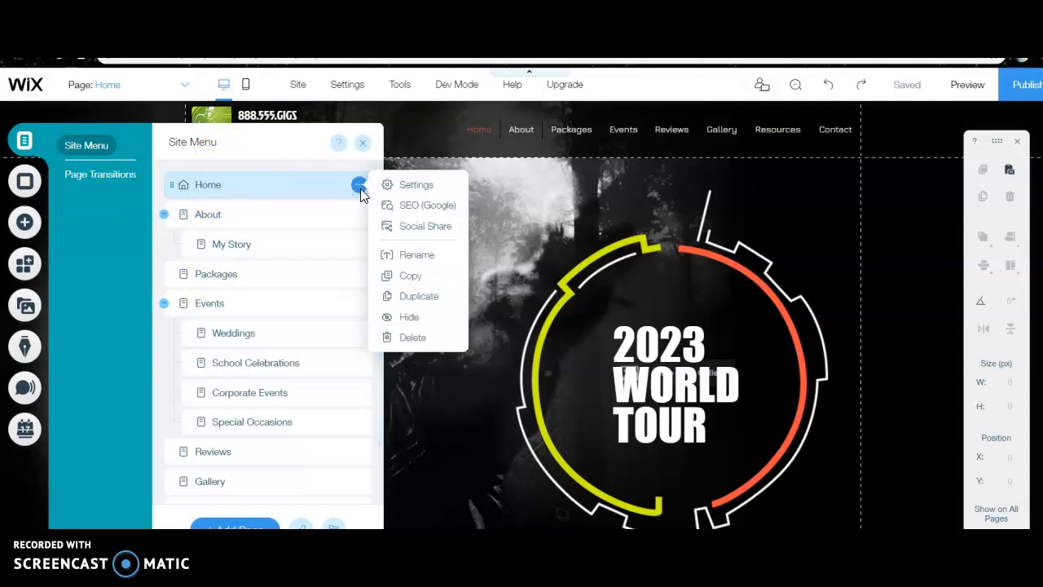
click(416, 184)
click(532, 328)
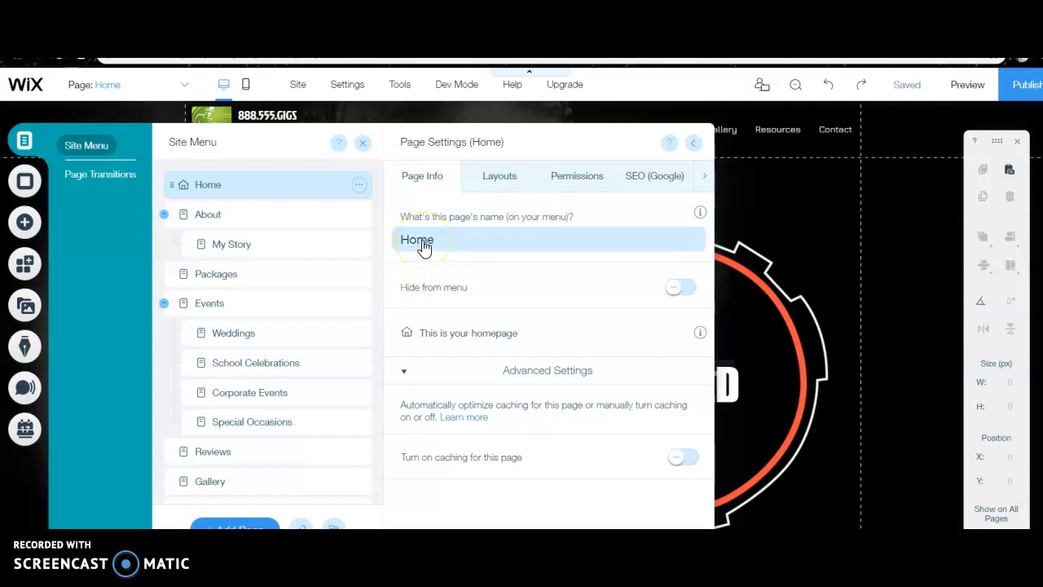
click(524, 289)
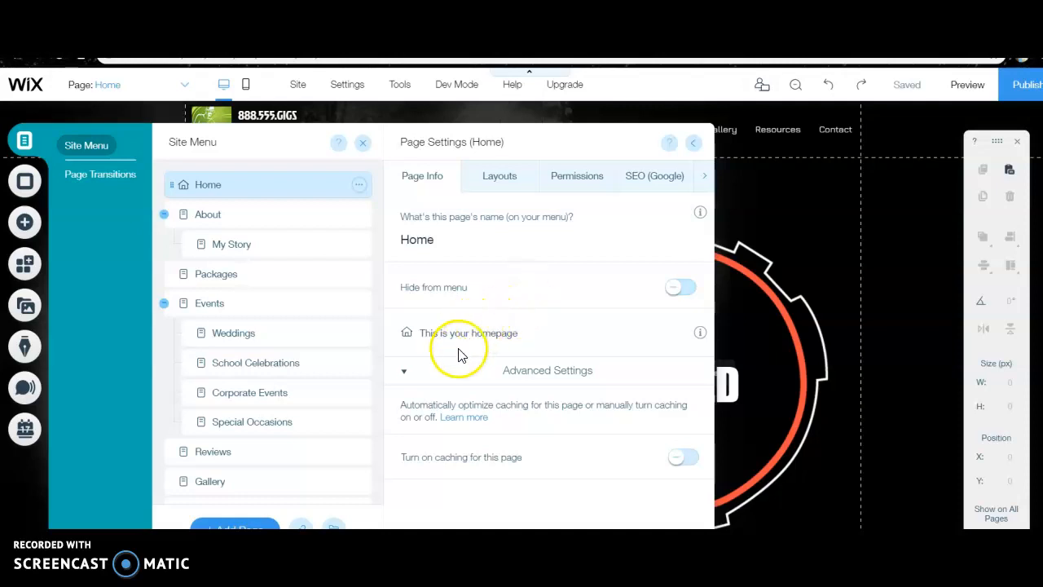
click(517, 179)
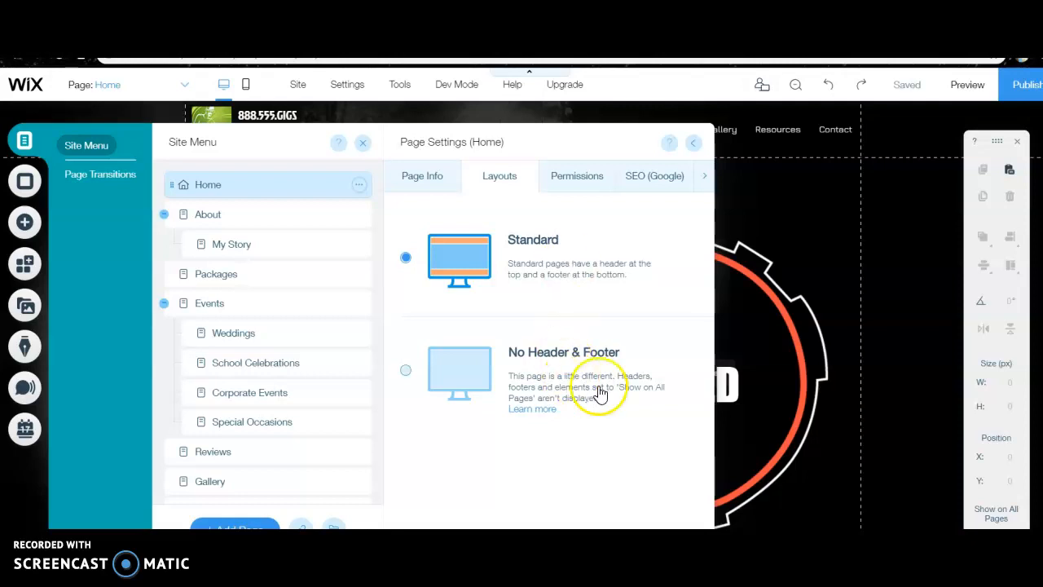
click(582, 173)
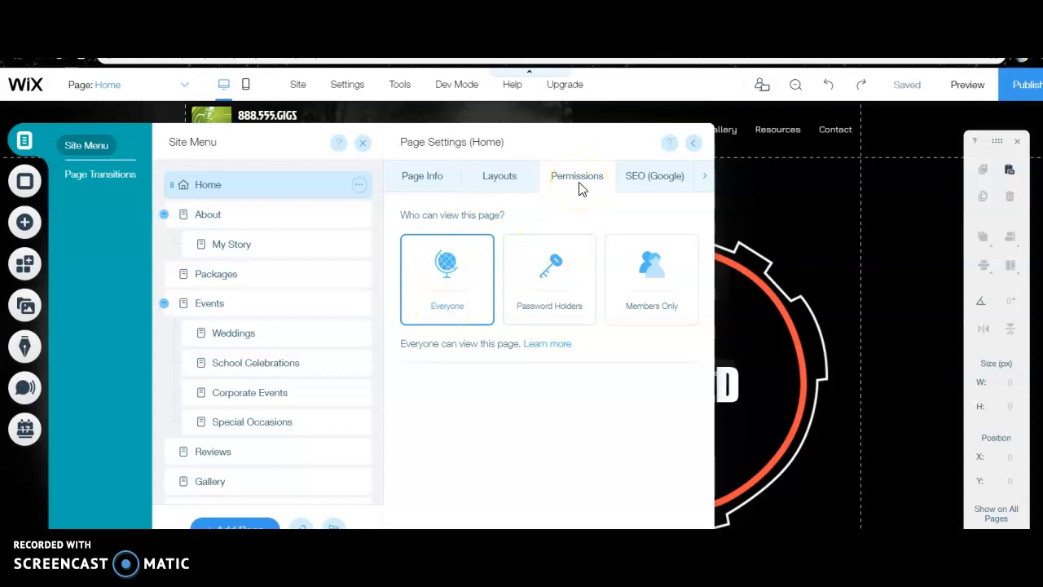
Set the Home page's title for search results and browser tabs to "DJ Turntable :: Musical and Entertainment Services"
click(638, 176)
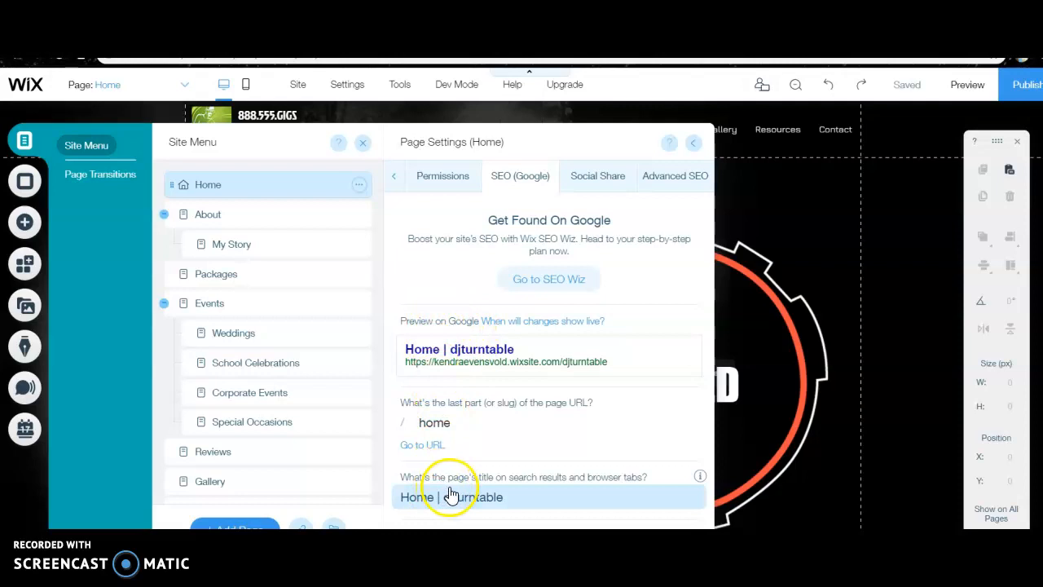
scroll(451, 495, down, 2)
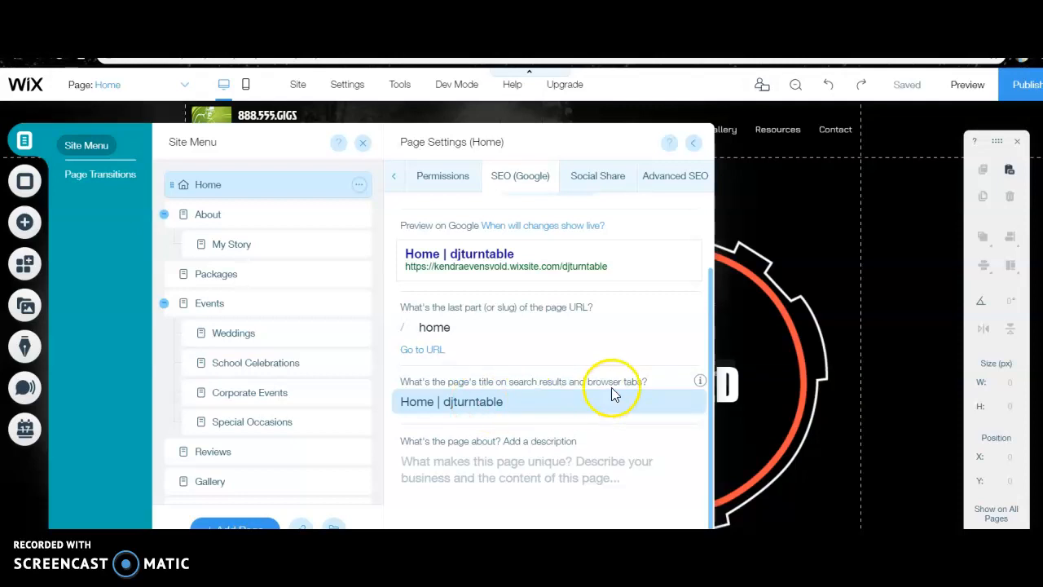
click(502, 404)
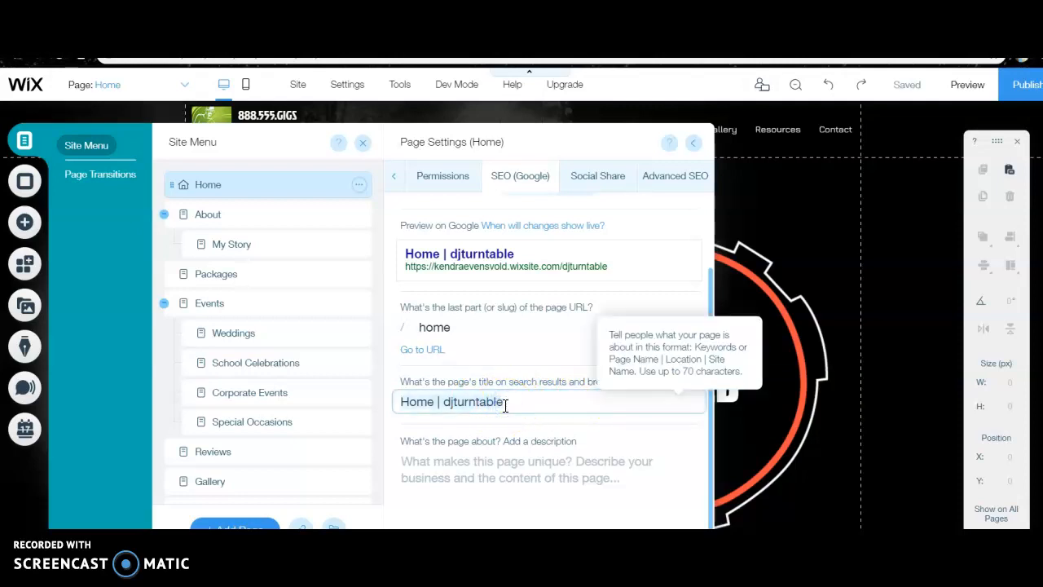
key(ctrl+a)
text(DJ Turntable)
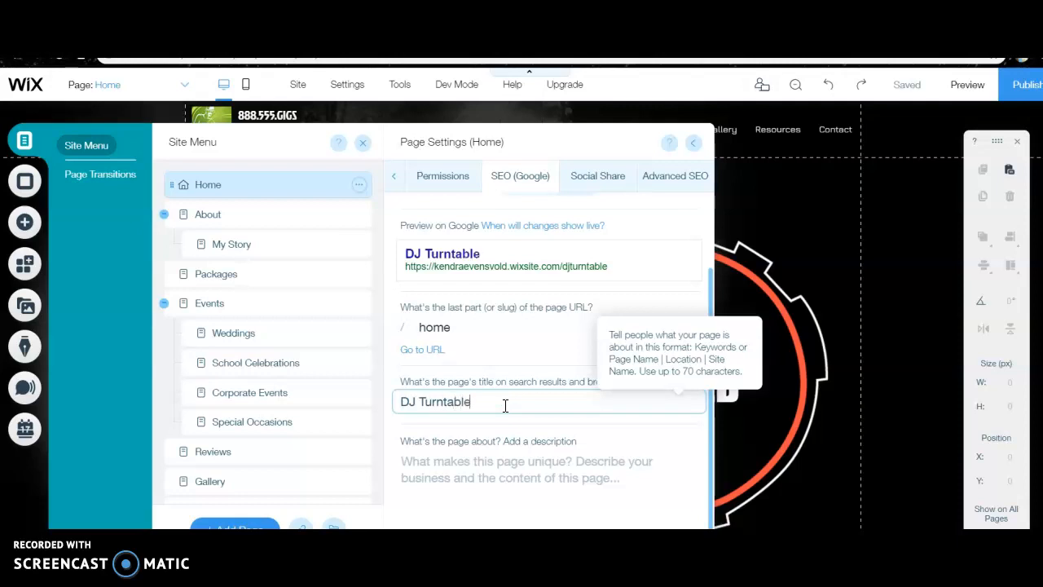
text( :: Musical and Entertainment)
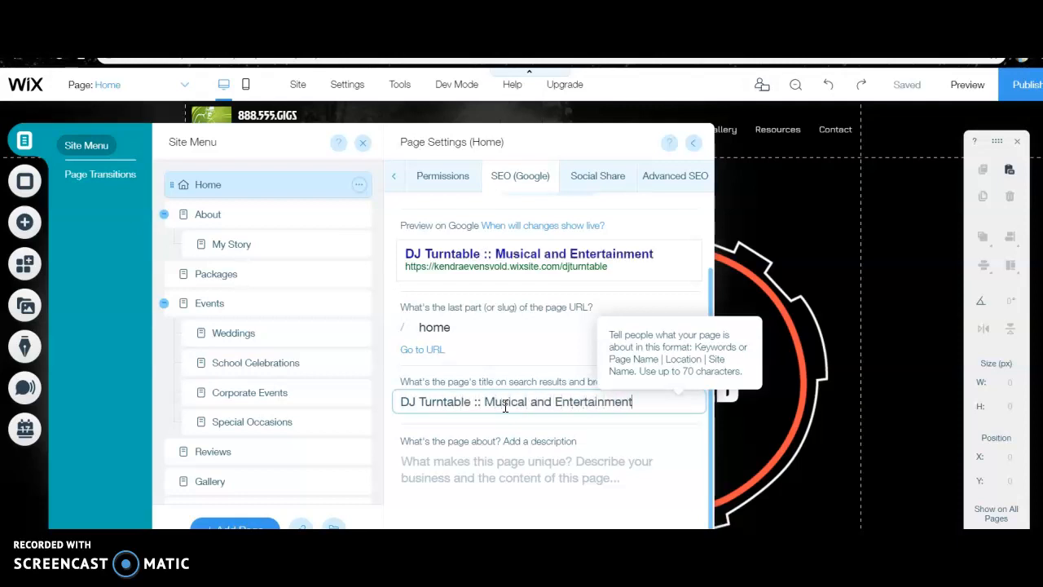
text( Services)
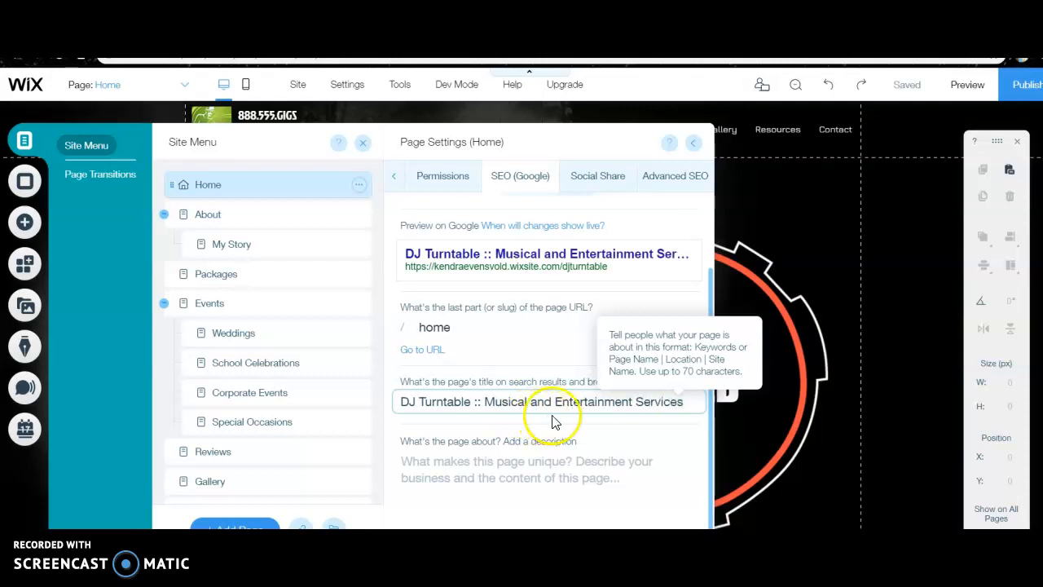
click(562, 433)
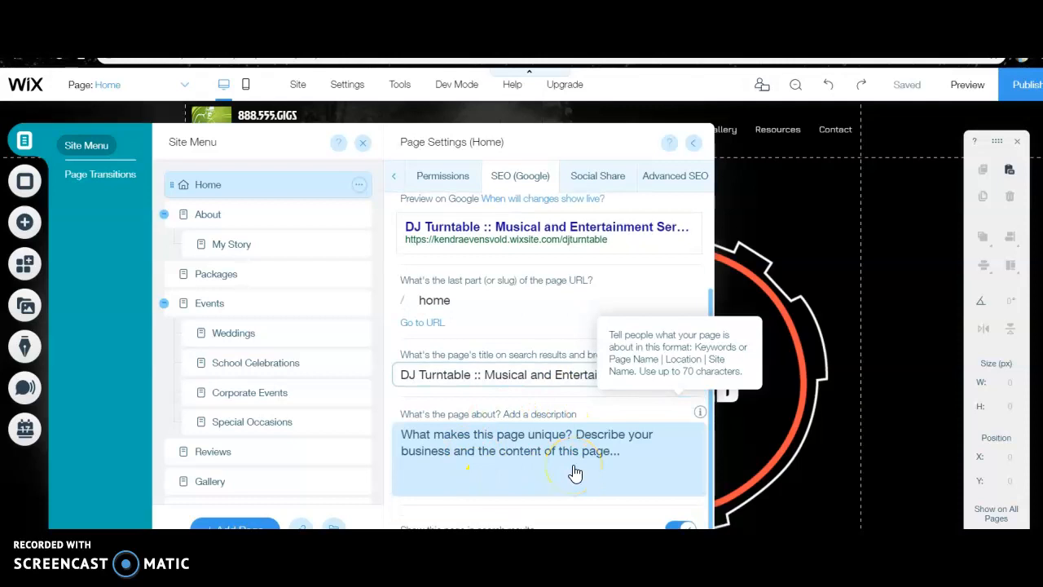
scroll(575, 471, up, 2)
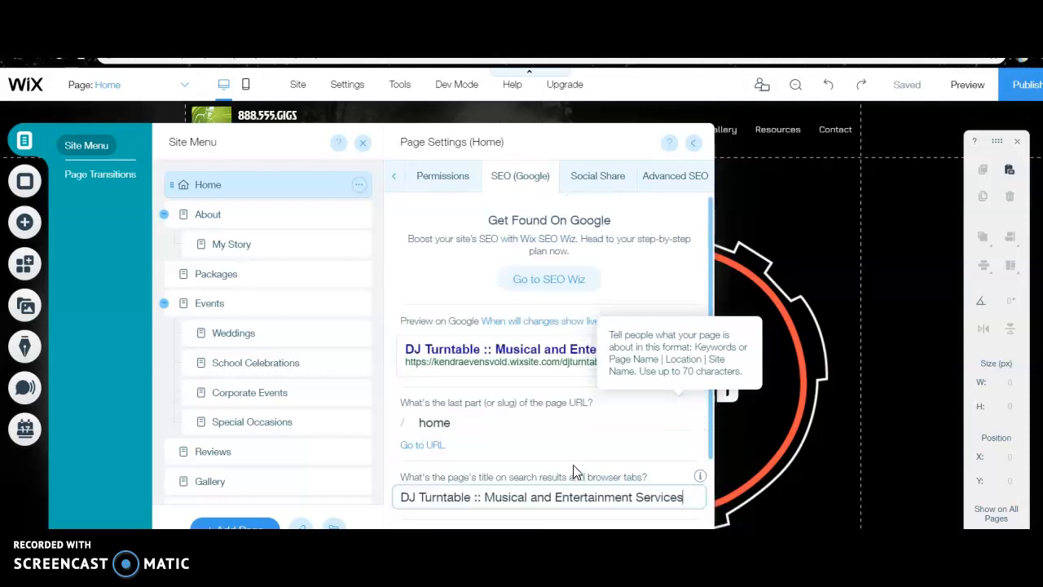
Review the Home page's social share and advanced SEO settings, and view the available page transitions
click(589, 174)
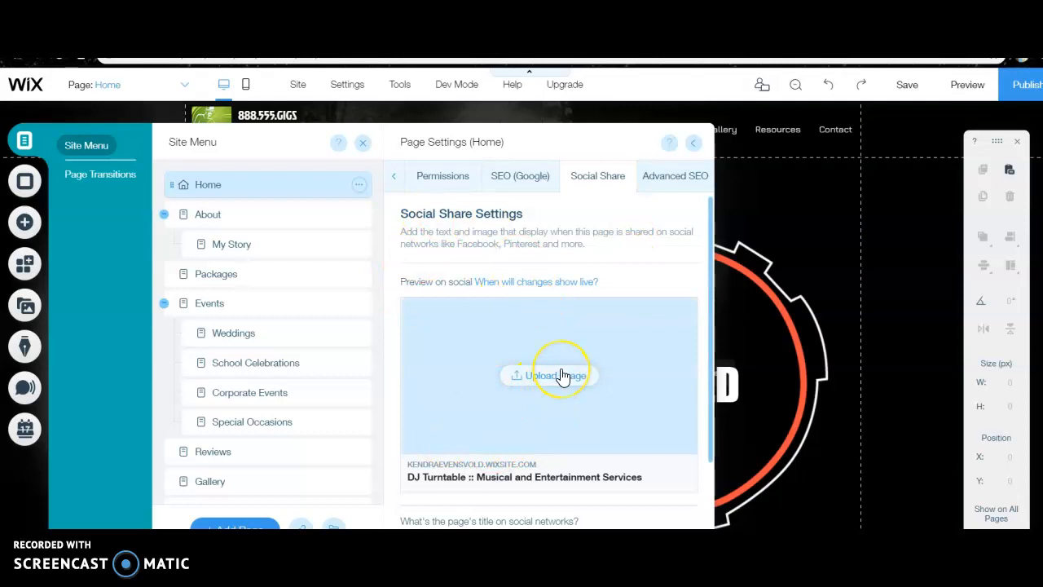
click(657, 176)
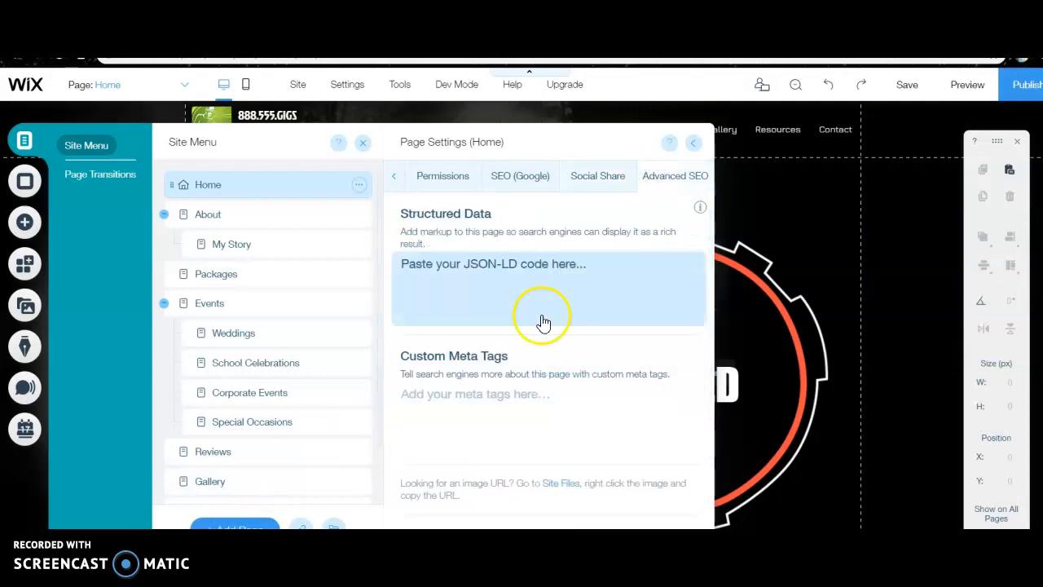
click(397, 179)
click(694, 144)
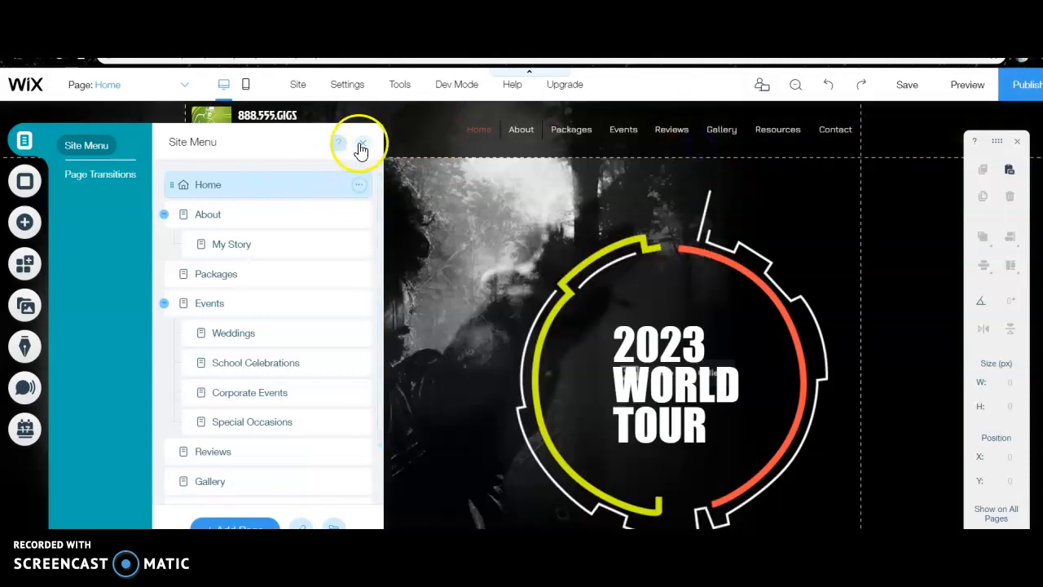
click(96, 172)
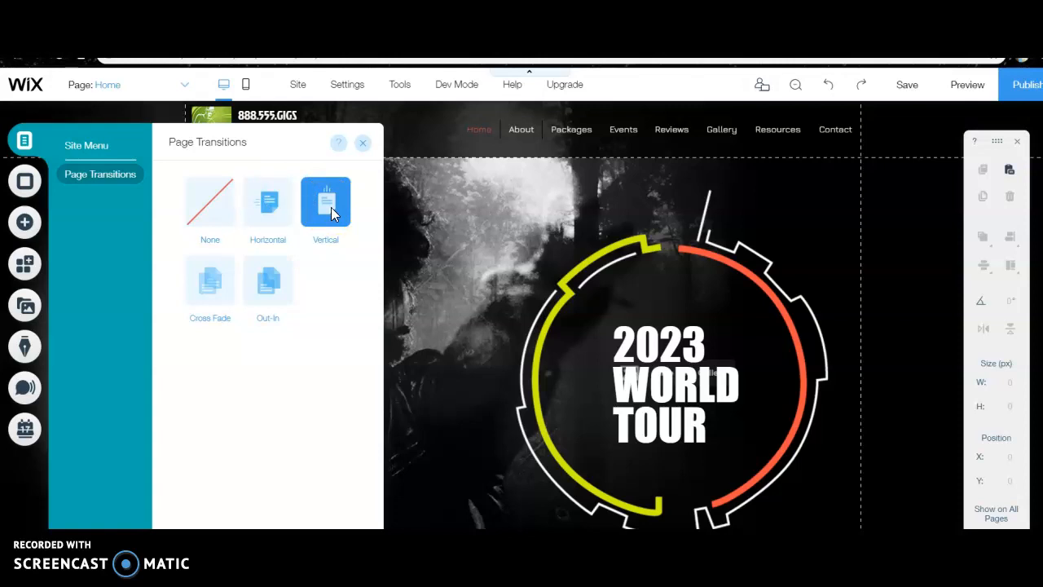
click(364, 144)
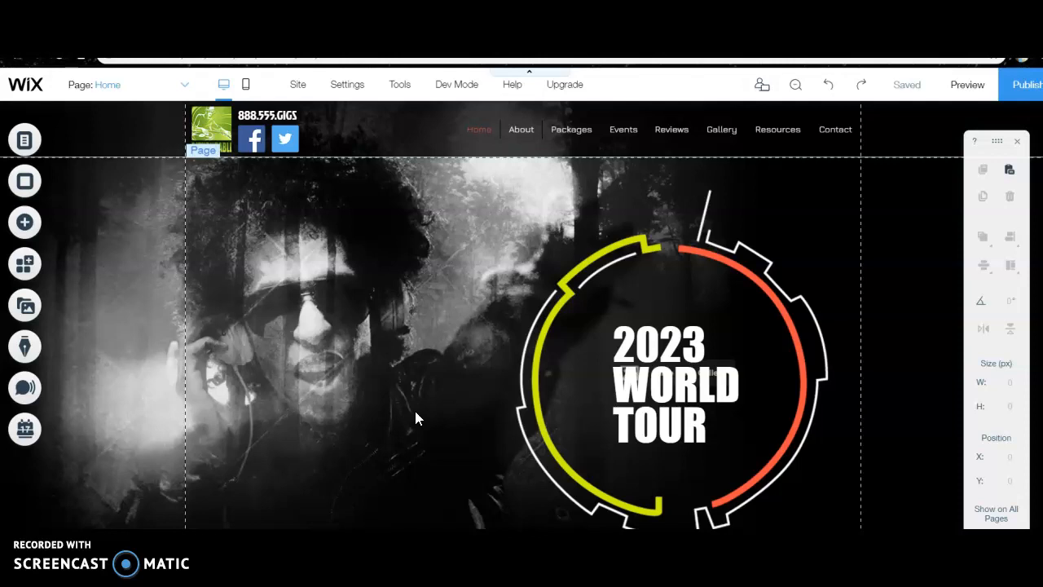
View the themed text elements available to add to the page, and close the list
click(590, 281)
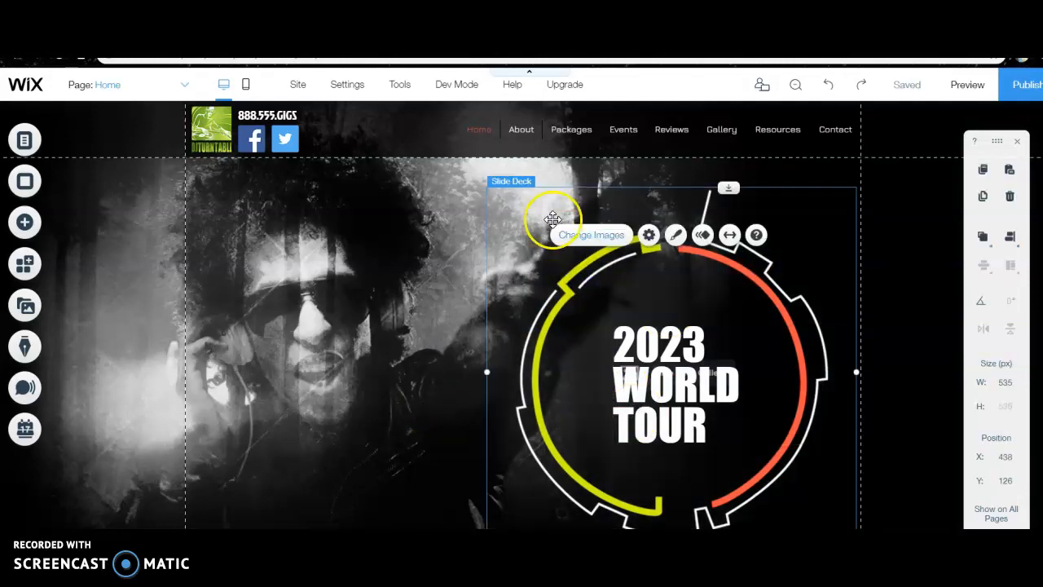
click(25, 223)
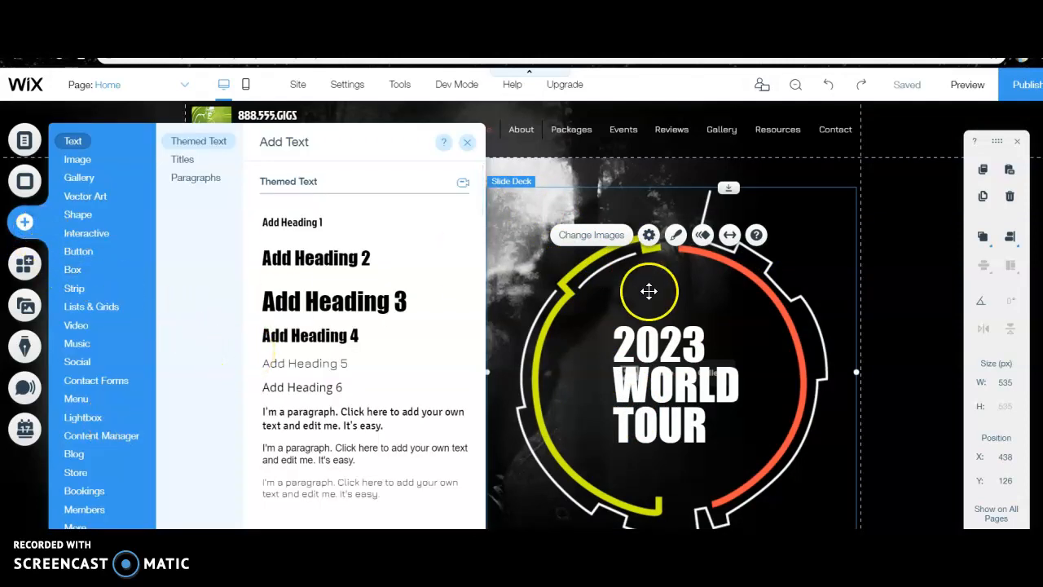
click(839, 248)
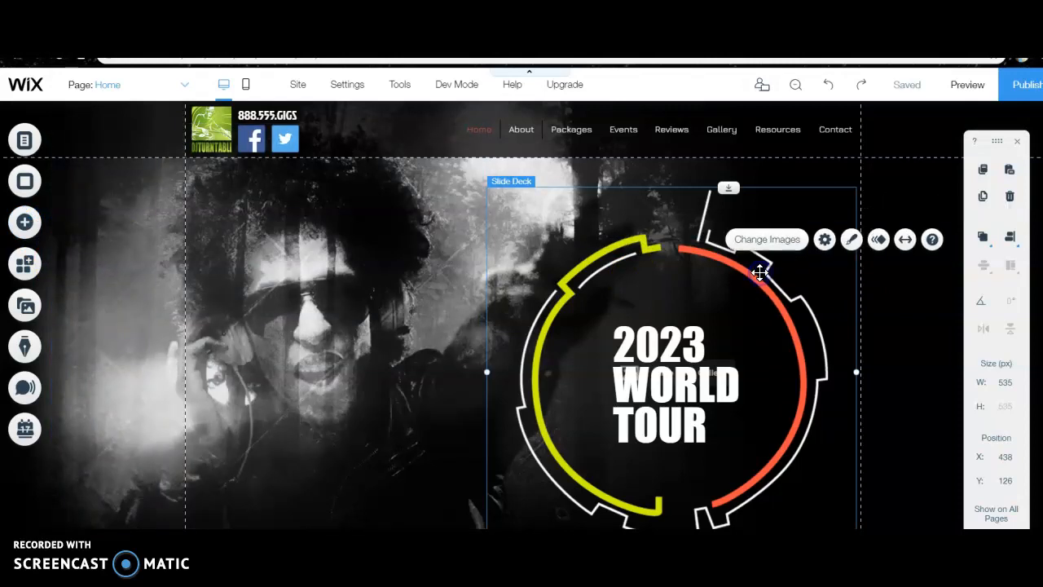
Replace the "2023 World Tour" heading inside the circle graphic with "DJ Turntable" and reposition it closer to the circle's centre
click(668, 377)
double_click(668, 378)
text(D)
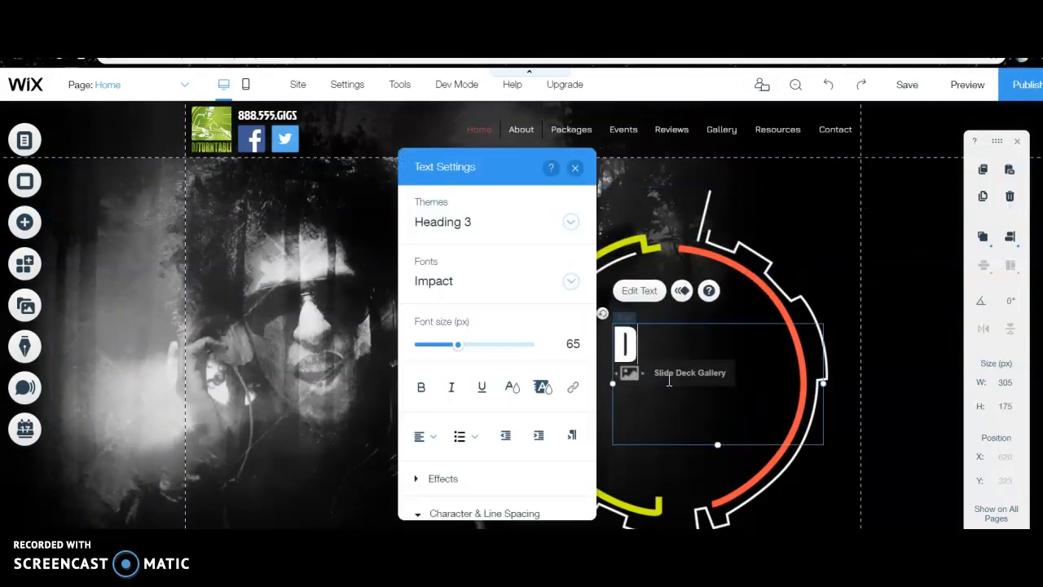
text(J Turntable)
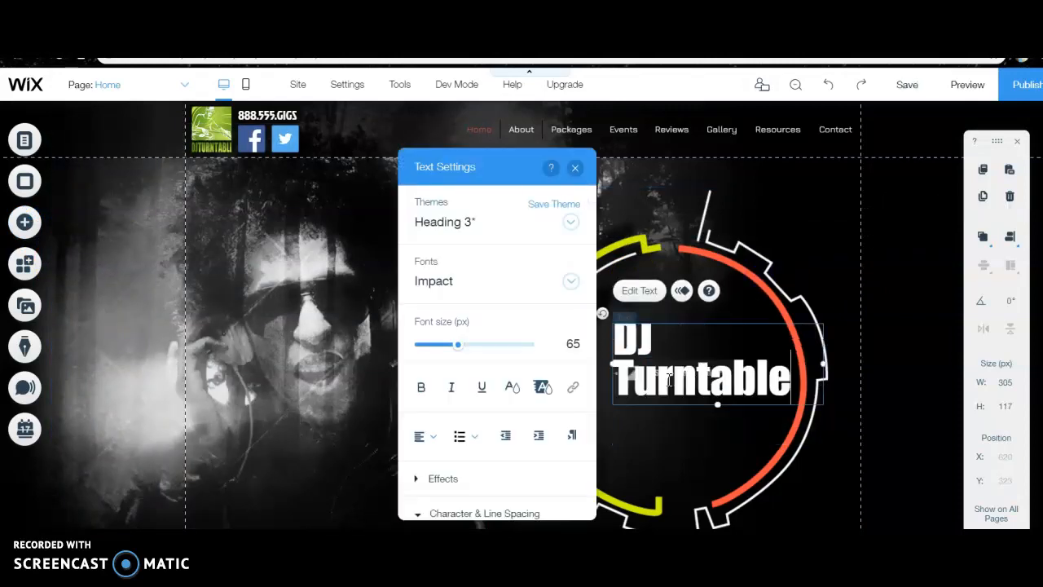
click(844, 479)
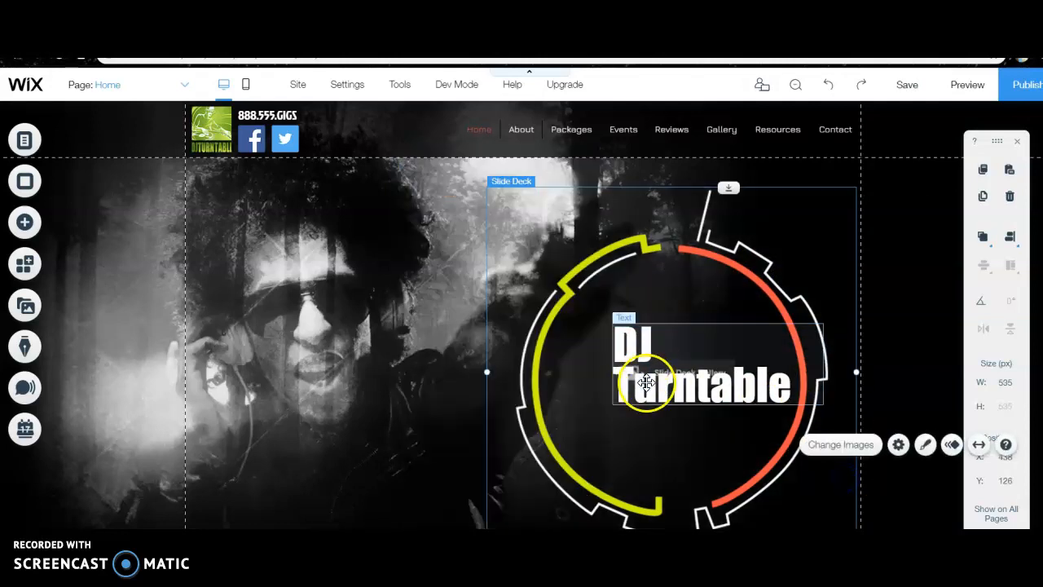
click(640, 381)
drag(641, 382, 629, 389)
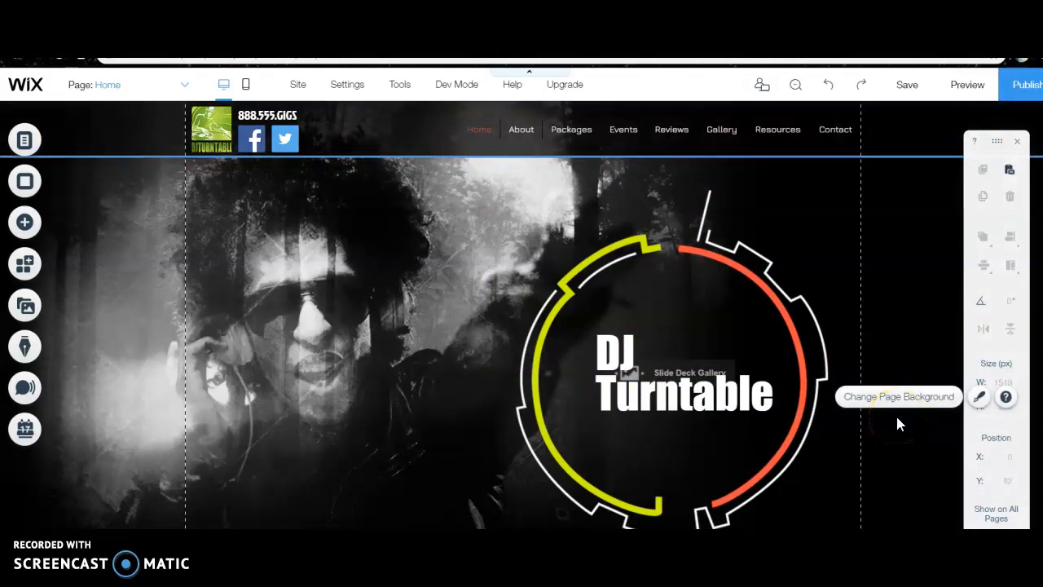
Try solid black and white from the site colors as the Home page's background, and close the background settings
click(838, 224)
click(890, 233)
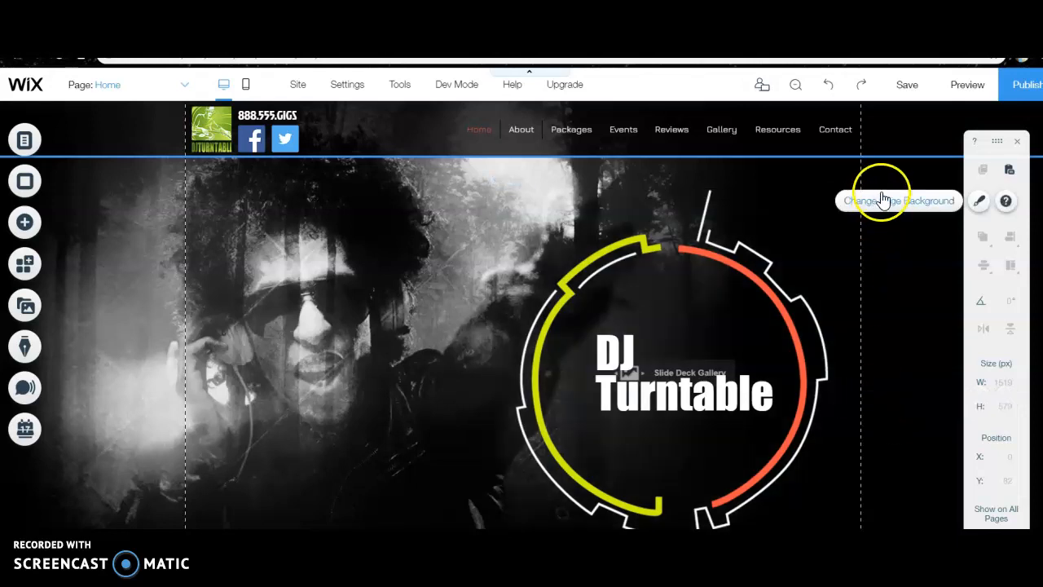
click(883, 204)
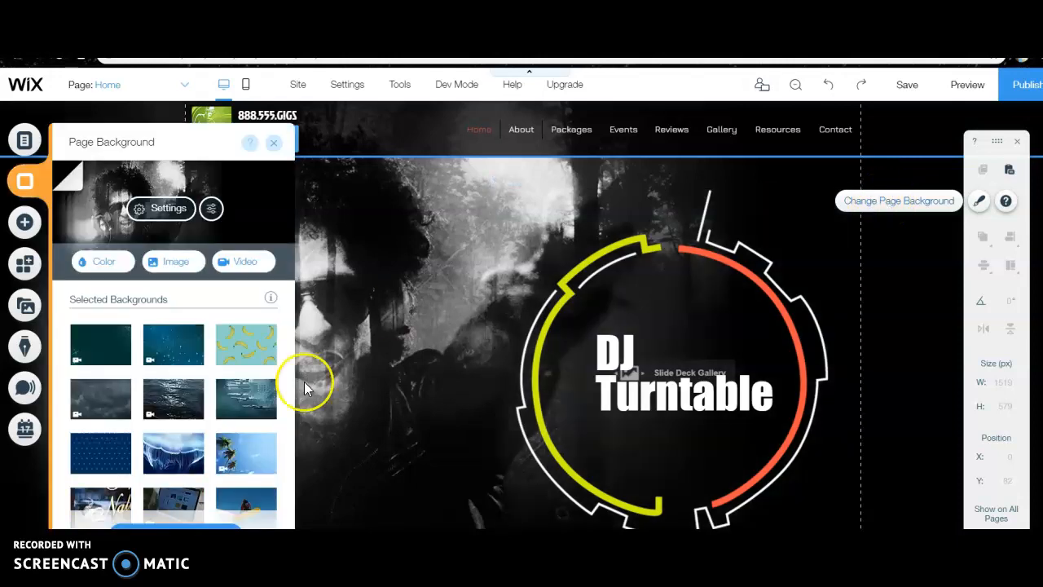
mouse_move(178, 358)
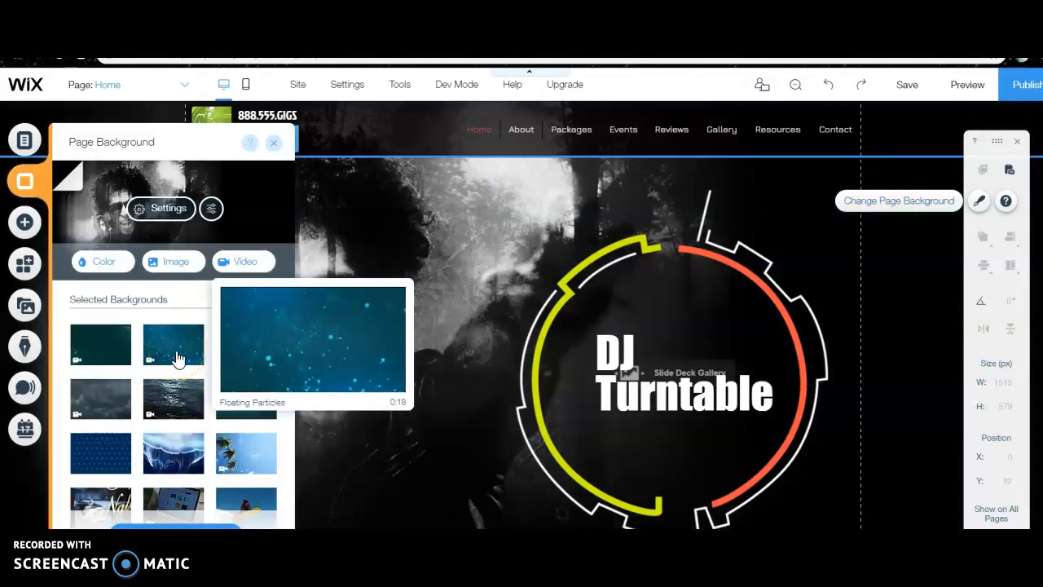
click(113, 261)
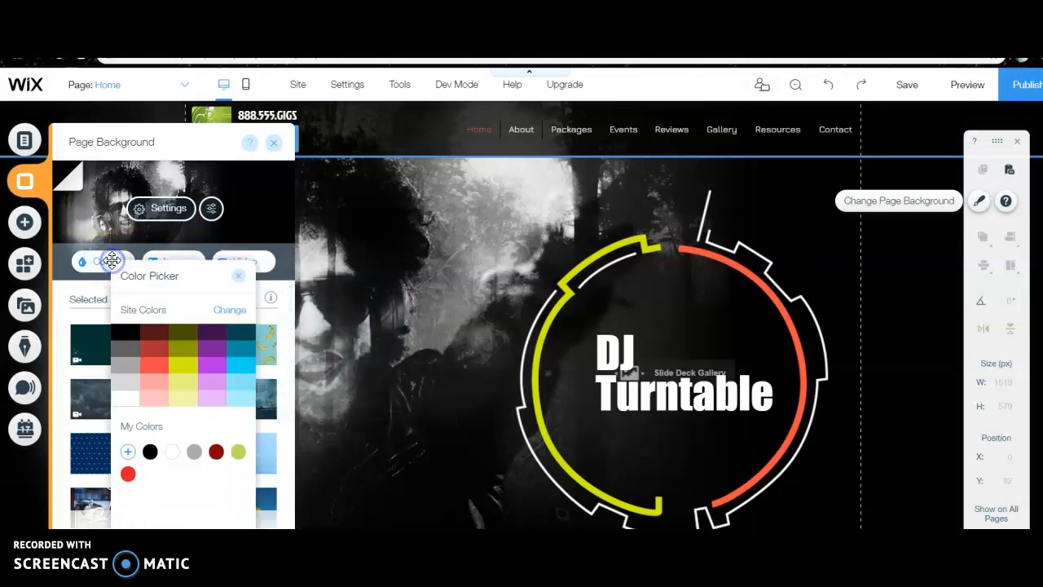
click(126, 337)
click(124, 416)
click(127, 399)
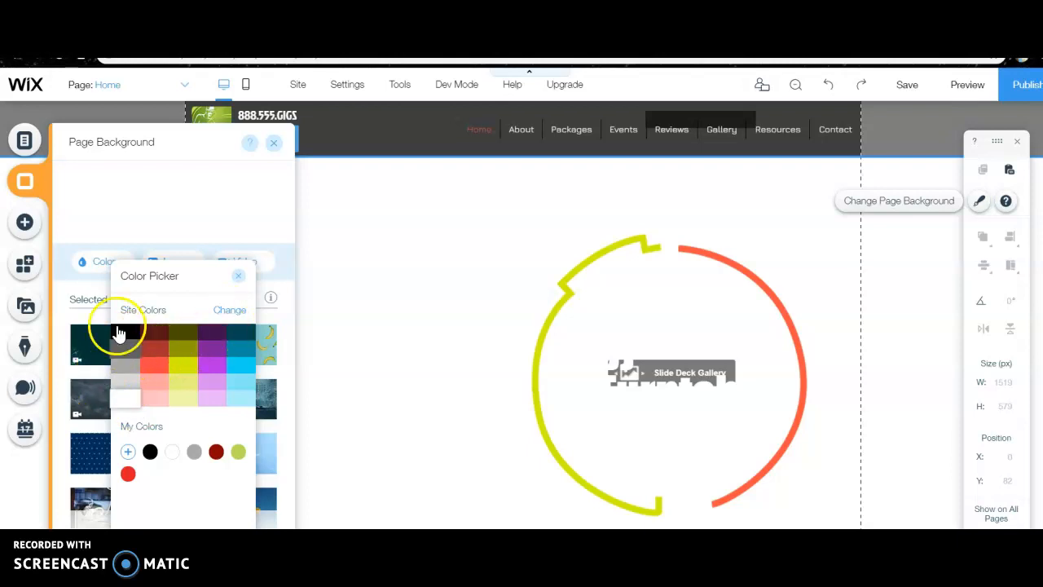
click(55, 318)
click(274, 142)
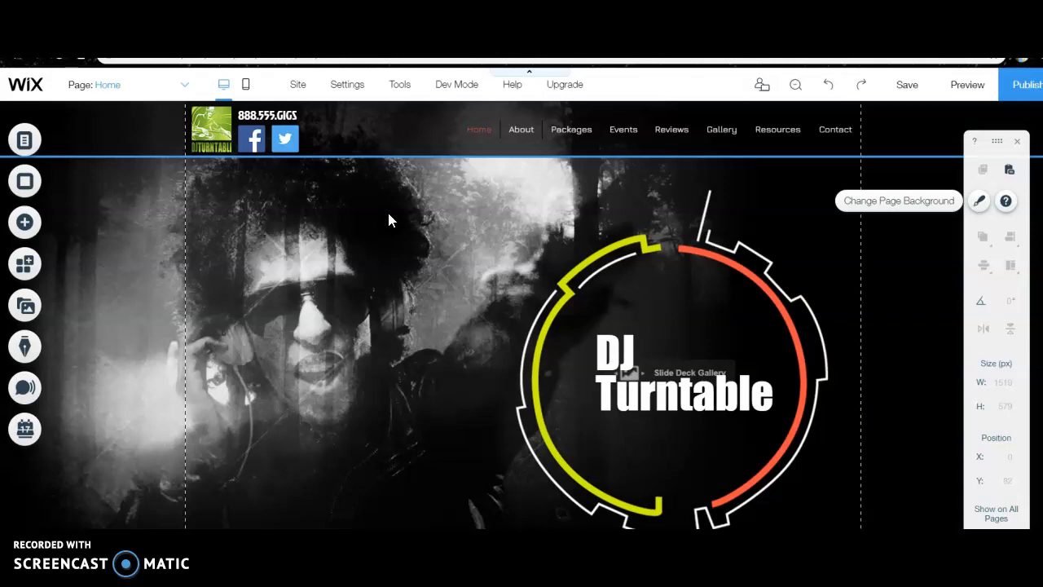
click(687, 345)
scroll(482, 315, down, 3)
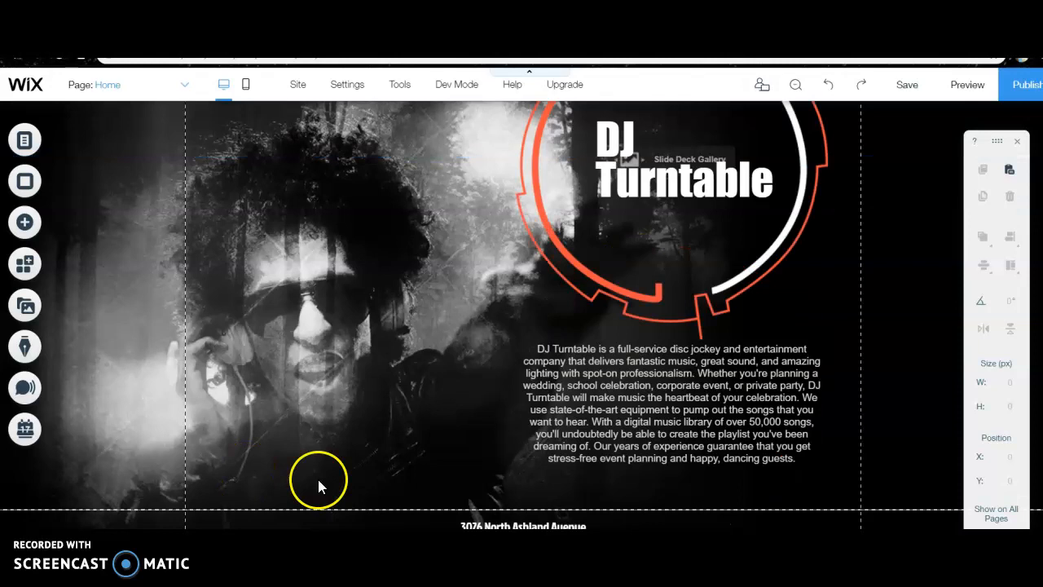
scroll(433, 357, up, 2)
scroll(432, 357, down, 1)
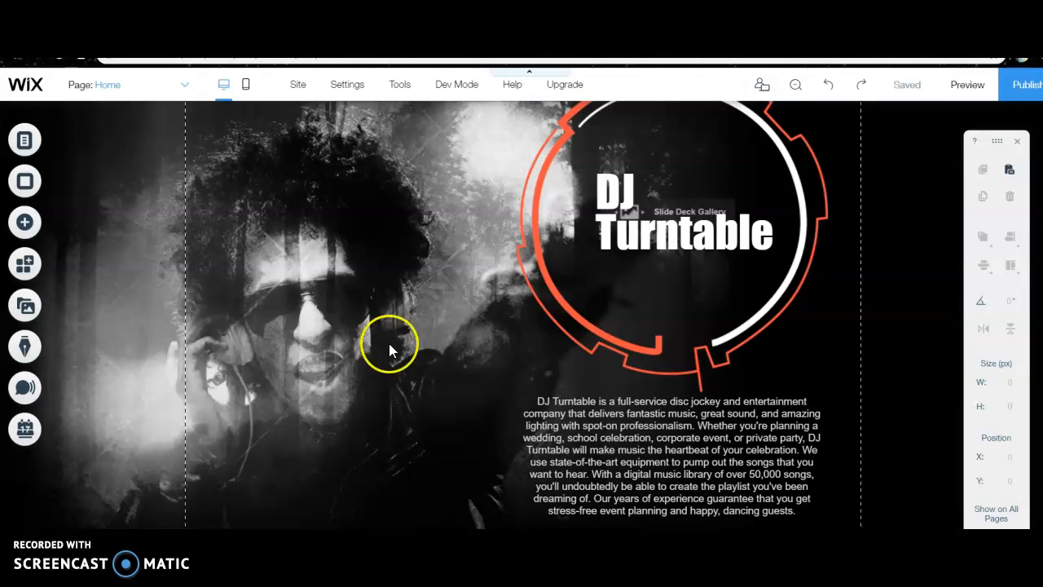
Add a YouTube single video player to the Home page
click(24, 222)
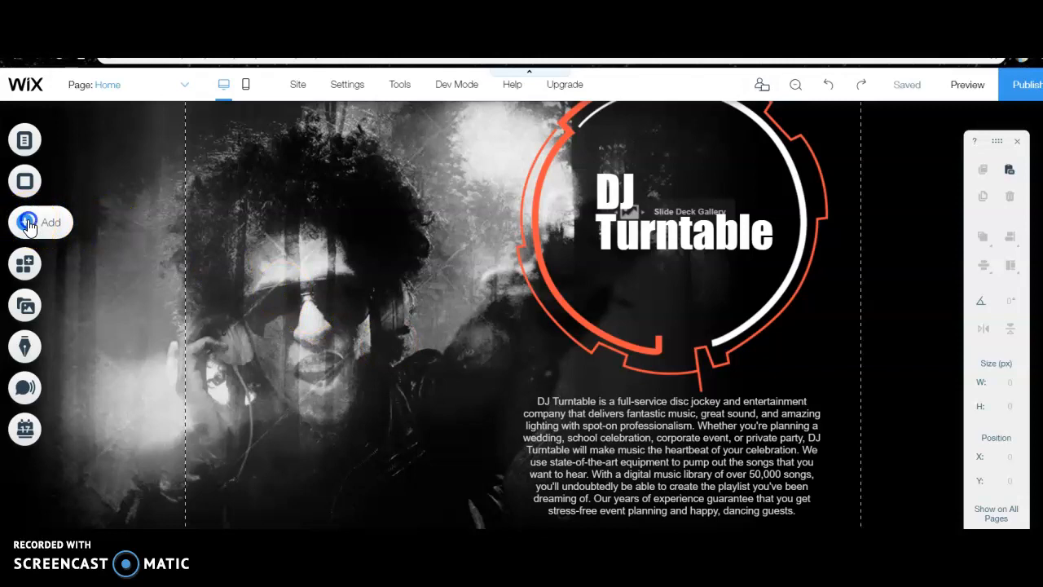
click(82, 325)
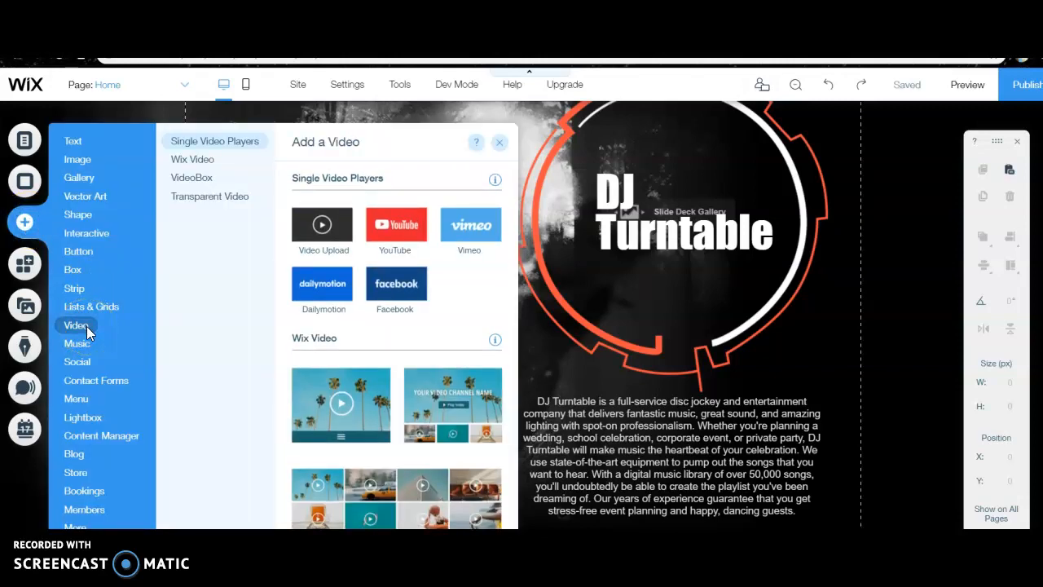
click(84, 342)
click(84, 330)
click(396, 236)
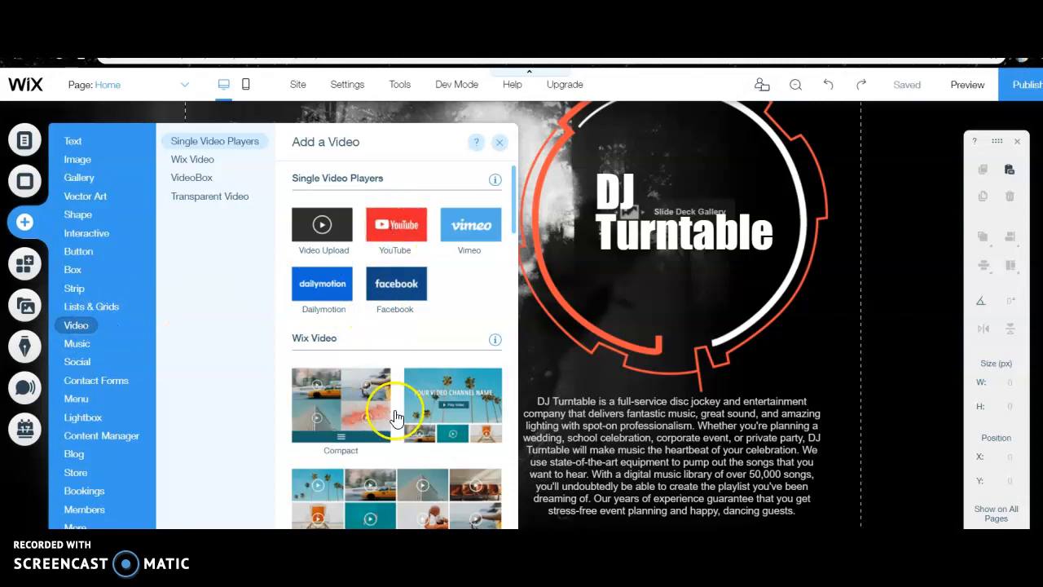
scroll(395, 417, down, 5)
scroll(395, 417, down, 2)
scroll(398, 419, up, 7)
click(391, 230)
Resize the video player to about 387 by 180 px and place it beside the description paragraph, at about X 51, Y 659
drag(566, 407, 405, 462)
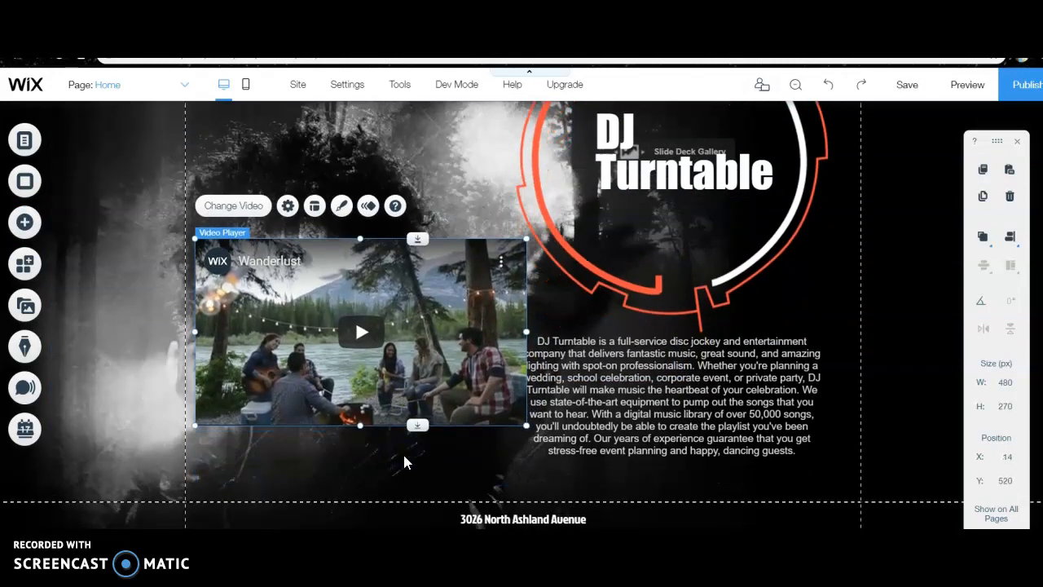
scroll(404, 456, down, 1)
drag(400, 354, 410, 405)
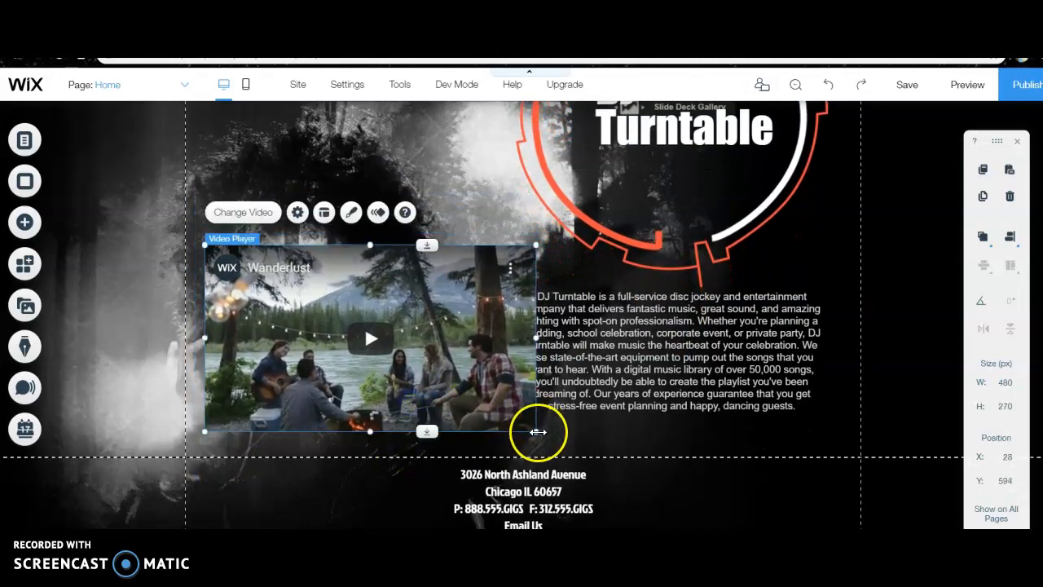
drag(538, 432, 459, 422)
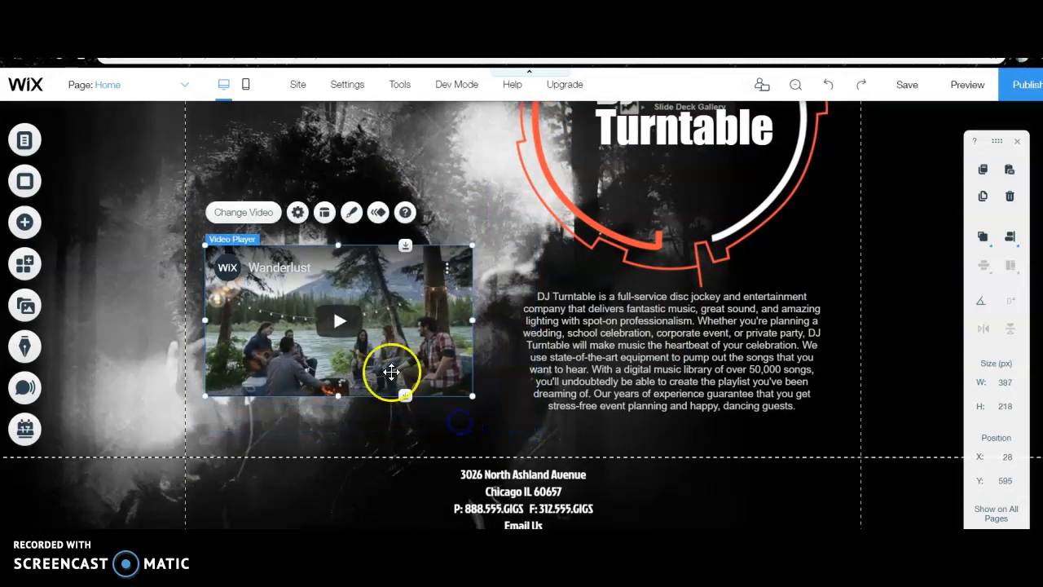
drag(337, 395, 346, 365)
drag(413, 317, 431, 360)
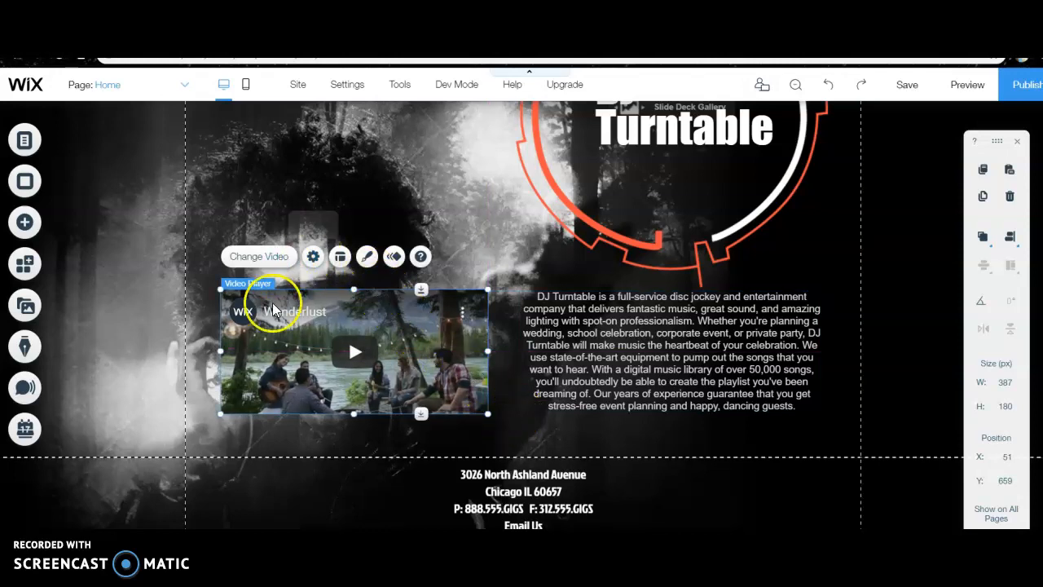
Search YouTube for "dj wedding dance" from the video player's settings
click(313, 257)
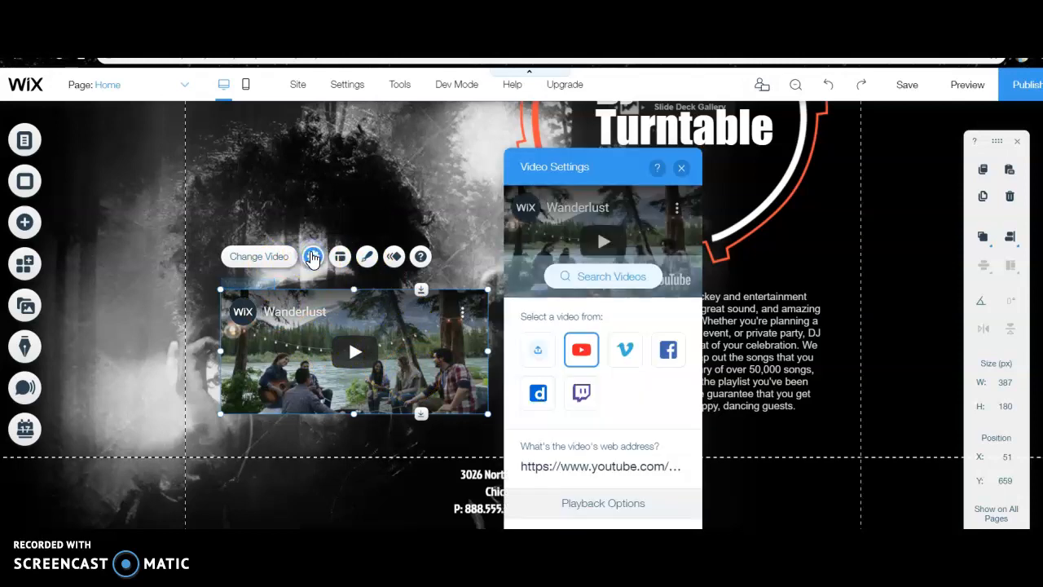
click(569, 334)
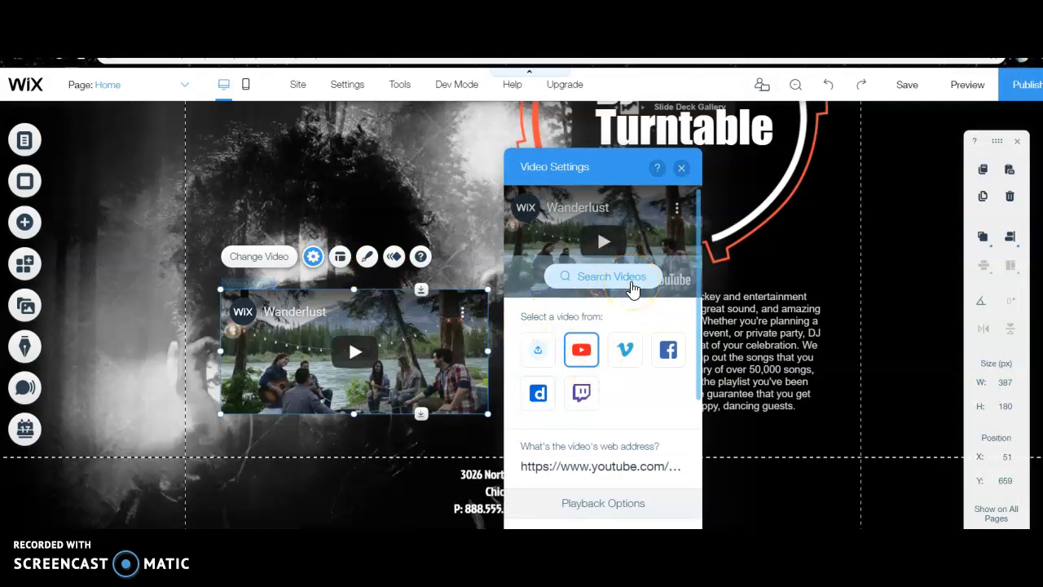
click(633, 289)
click(375, 203)
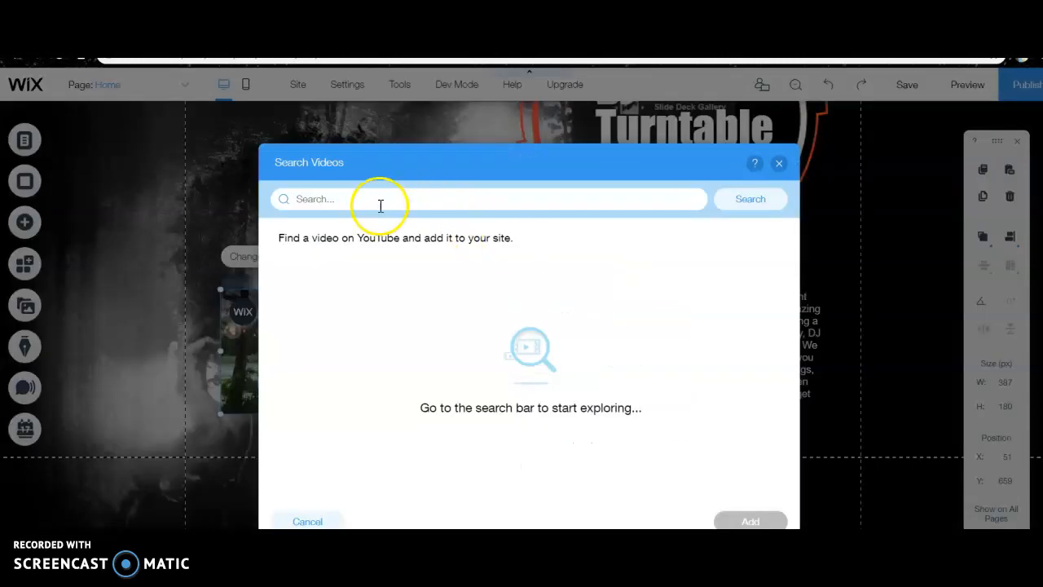
click(370, 202)
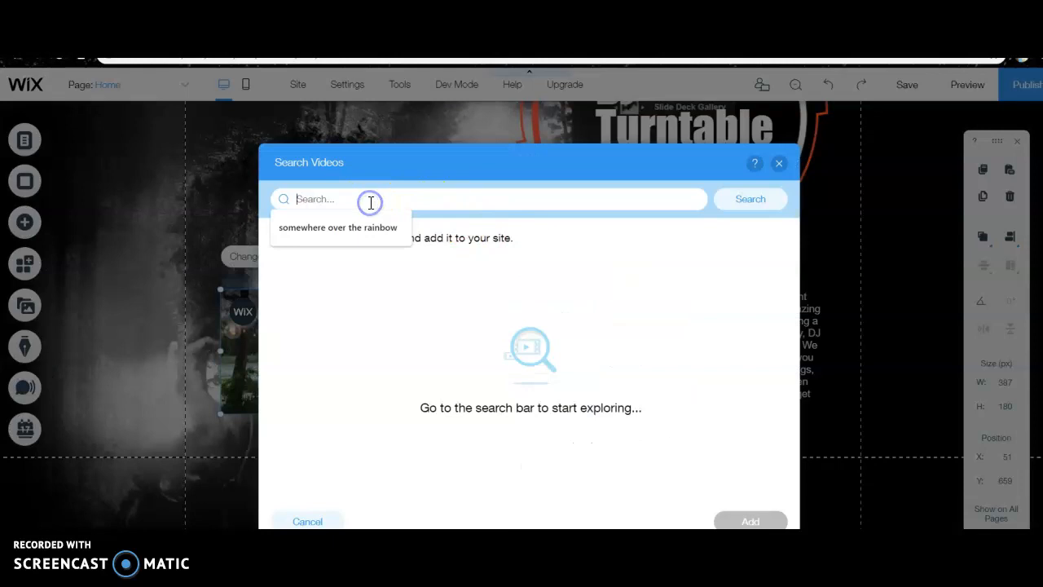
text(dj weddin)
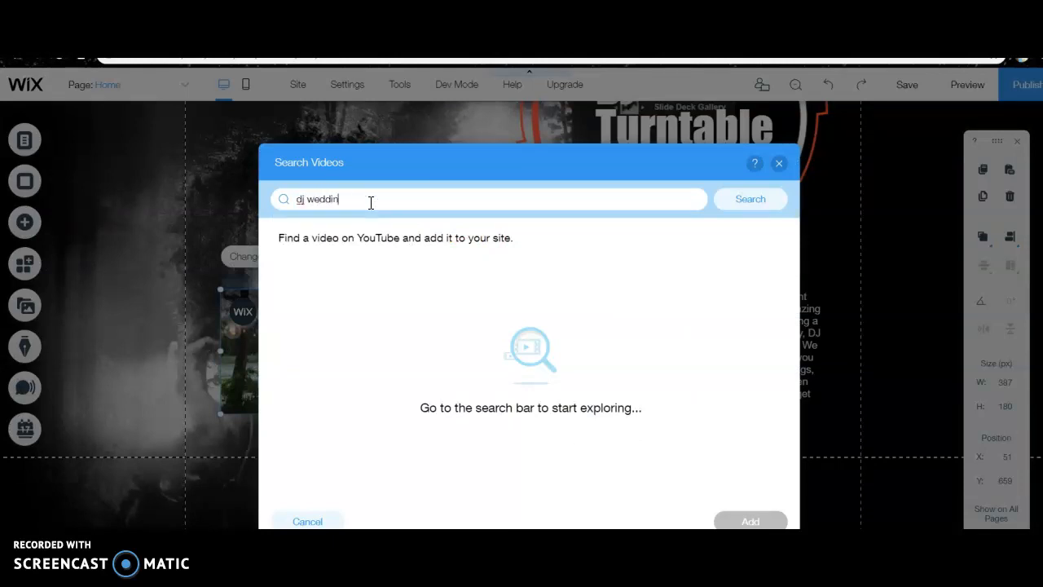
text(g dance)
key(Return)
Add the "DJ gets everybody on..." video to the player, and view its playback and description options
click(369, 295)
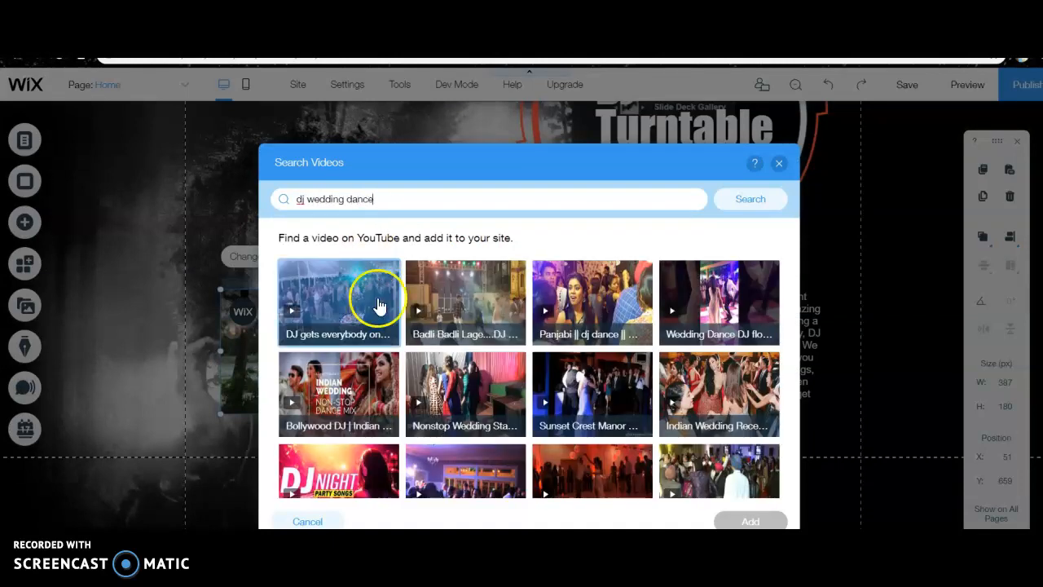
click(339, 300)
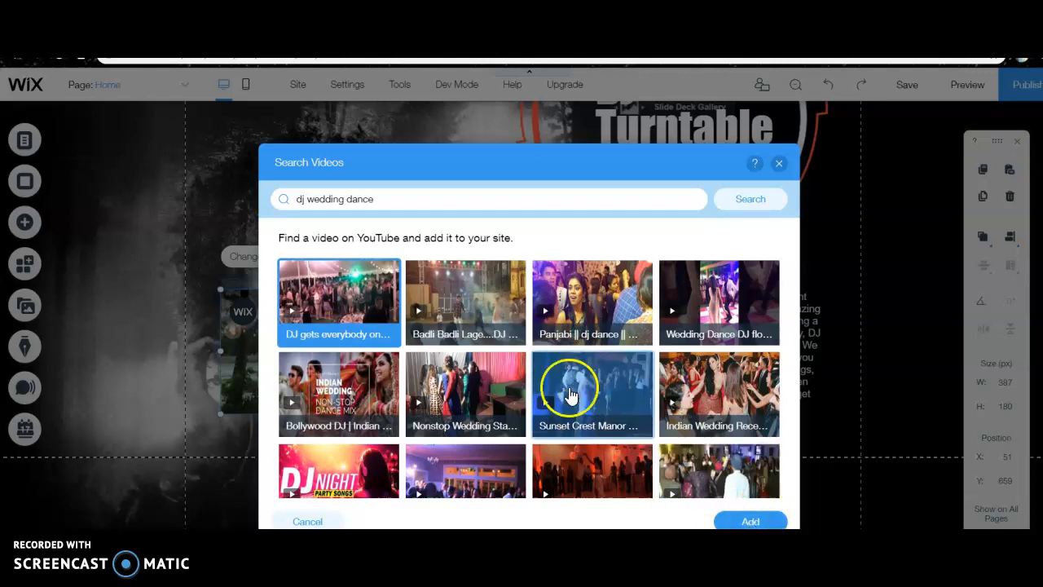
click(754, 522)
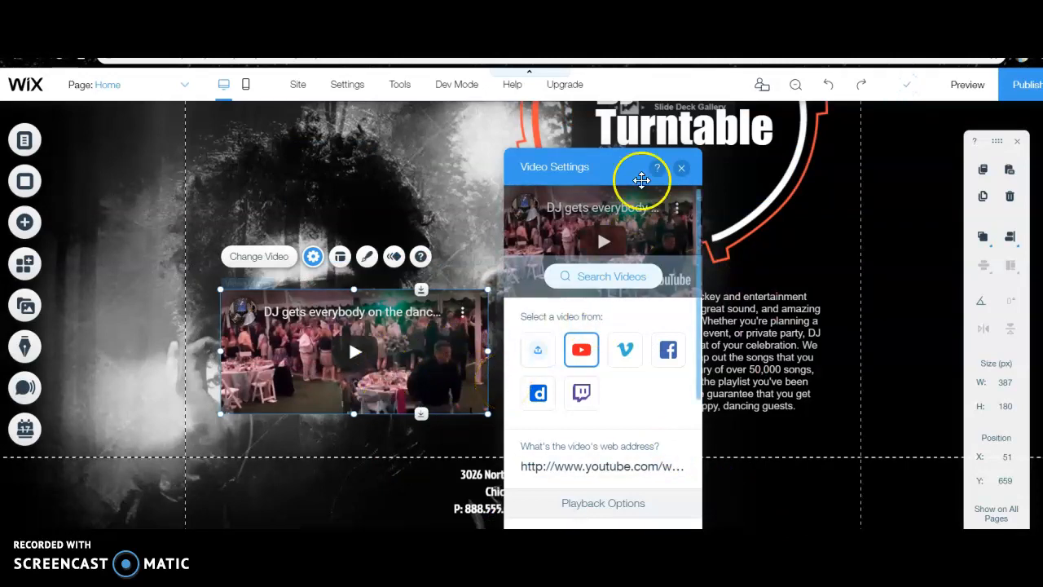
scroll(570, 489, down, 5)
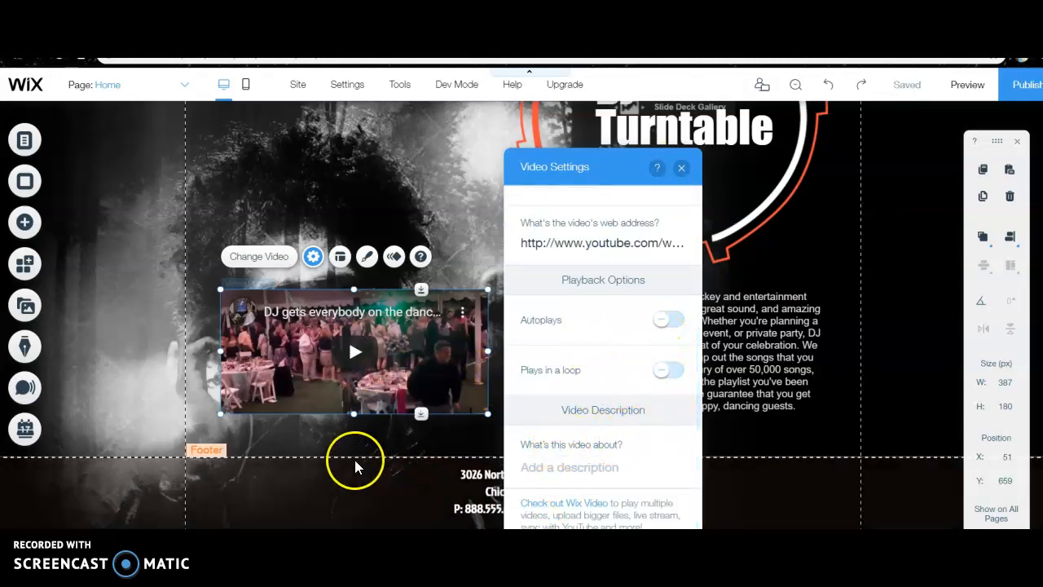
click(410, 426)
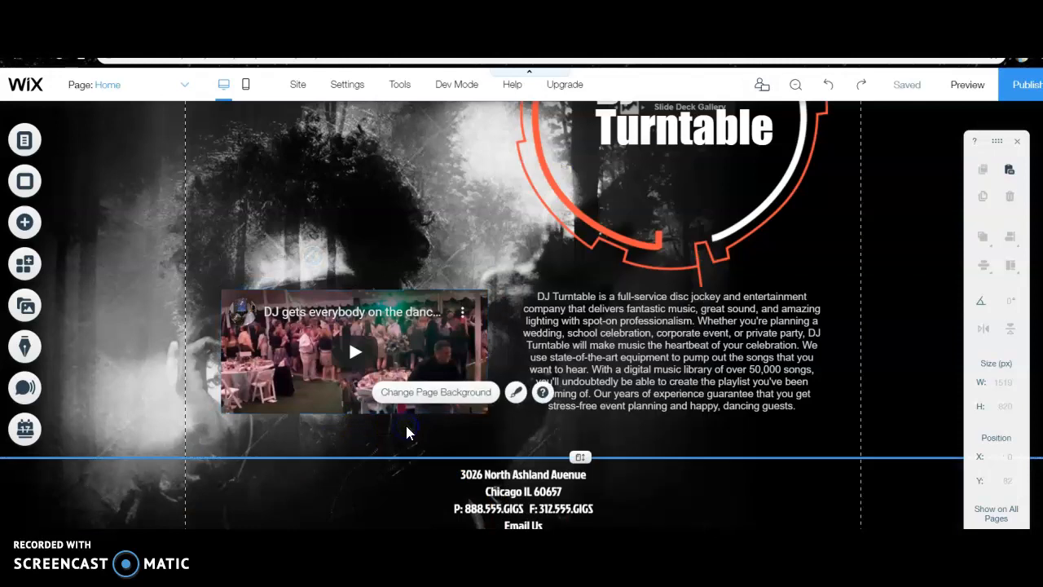
Add the audio player that shows cover art, track name and artist name to the Home page
scroll(826, 348, up, 5)
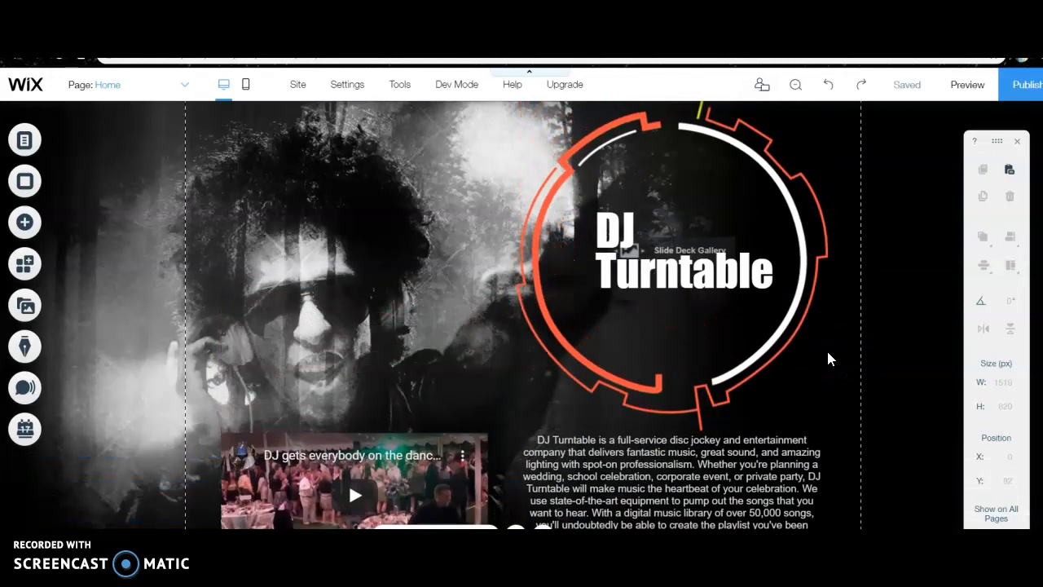
scroll(828, 353, down, 5)
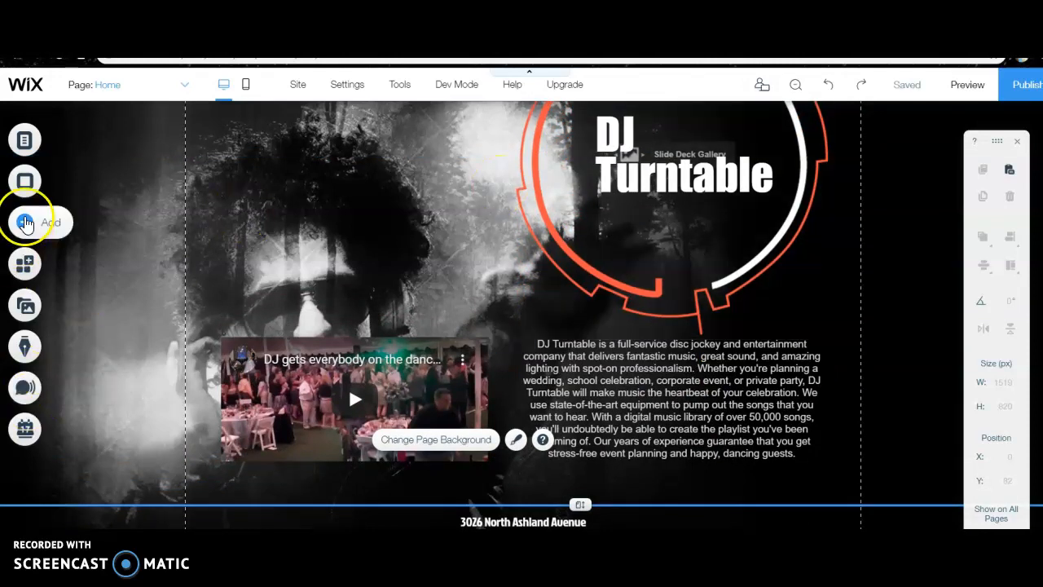
click(25, 222)
click(78, 343)
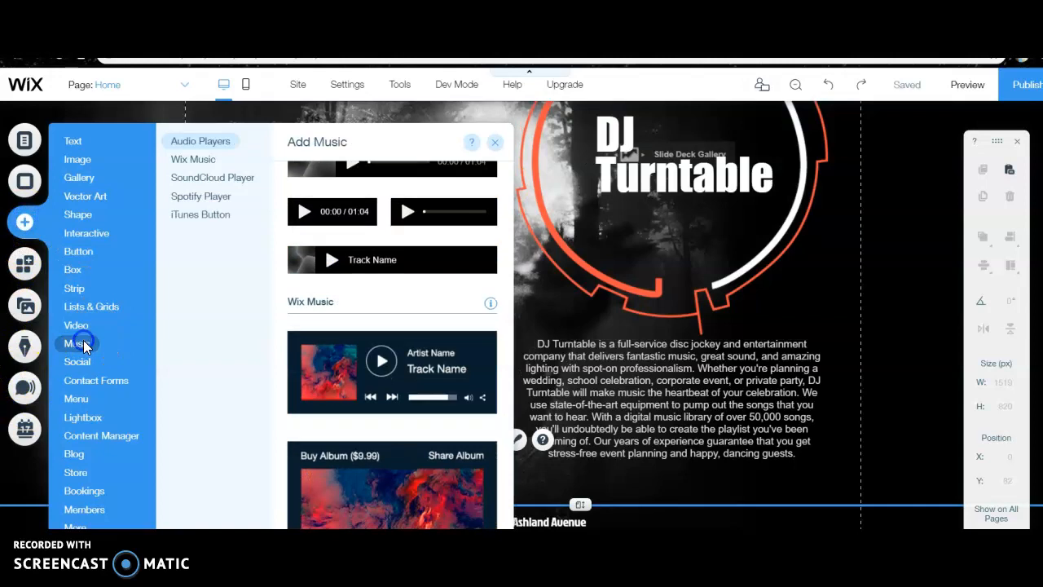
scroll(412, 249, up, 1)
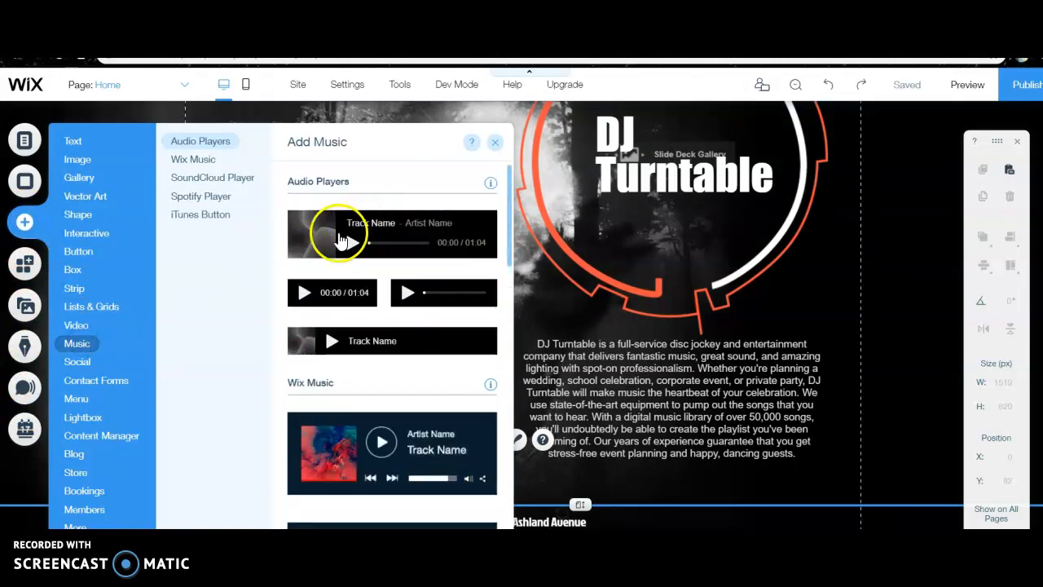
scroll(386, 395, down, 3)
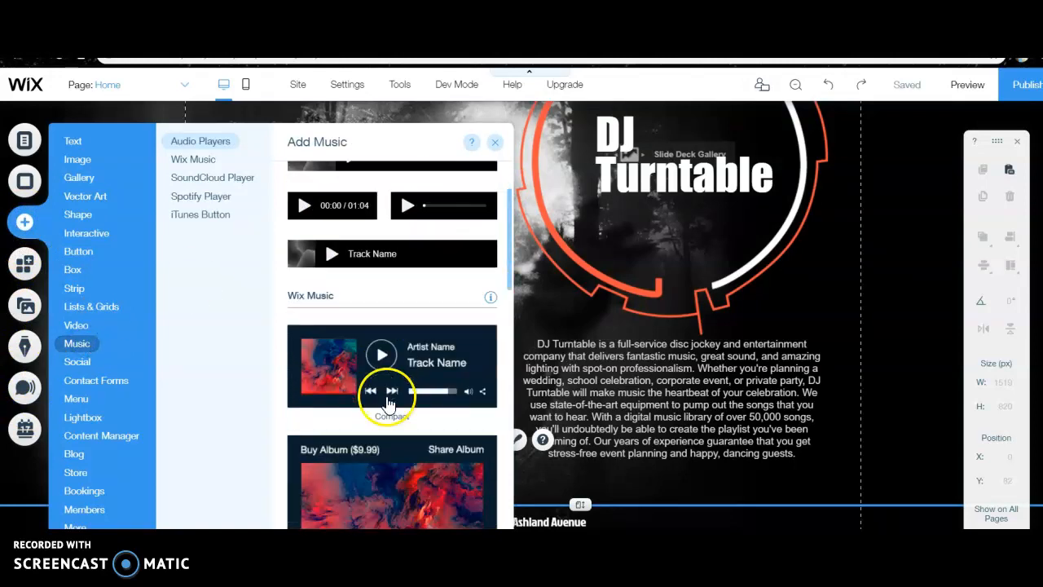
scroll(388, 403, down, 3)
scroll(387, 404, up, 10)
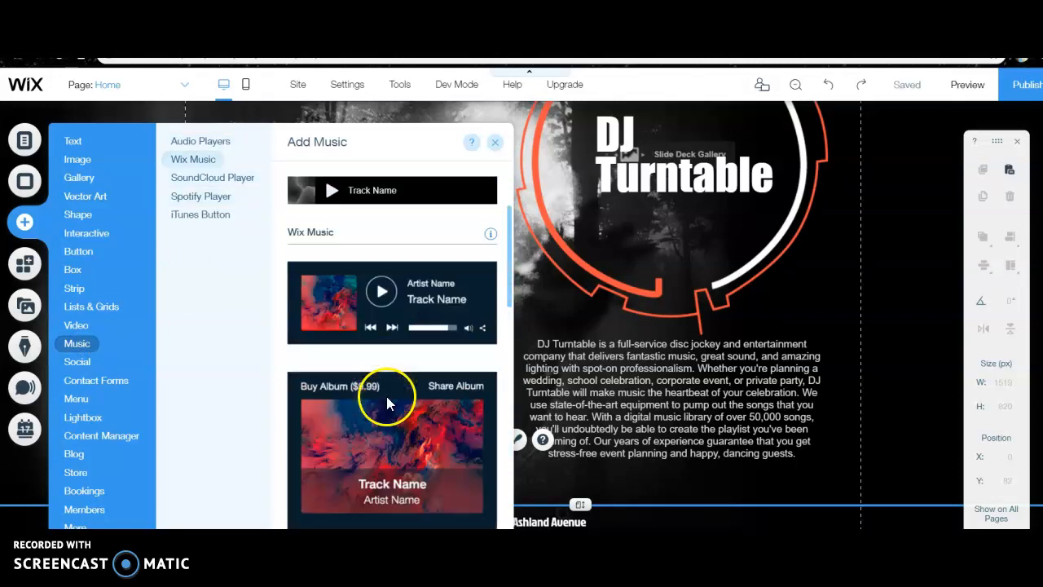
click(403, 233)
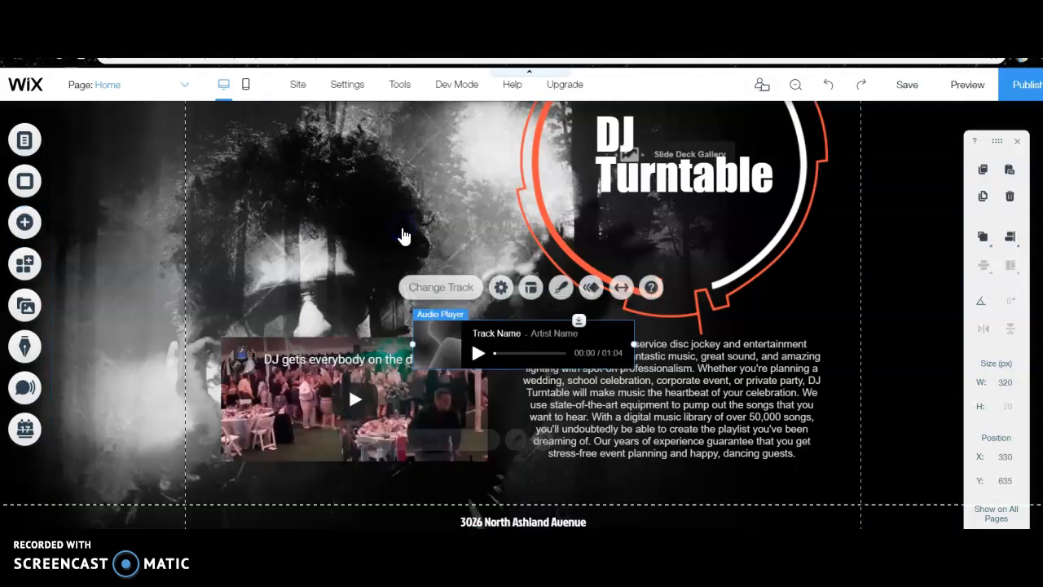
Place the audio player directly below the video, aligned with its left edge at about X 51, Y 868
drag(491, 342, 531, 283)
scroll(532, 284, up, 3)
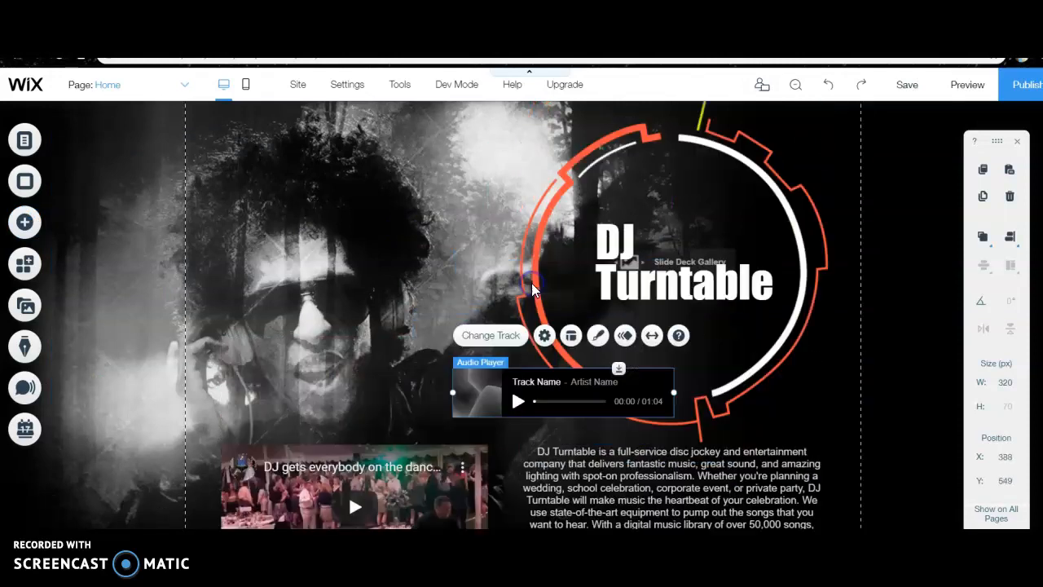
drag(570, 501, 498, 377)
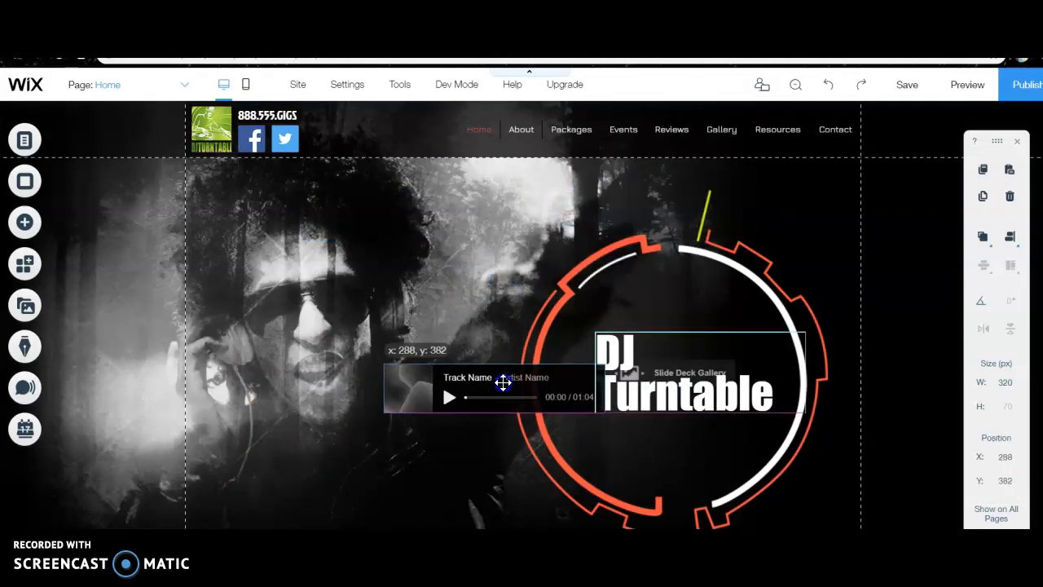
scroll(501, 383, down, 3)
drag(513, 113, 349, 446)
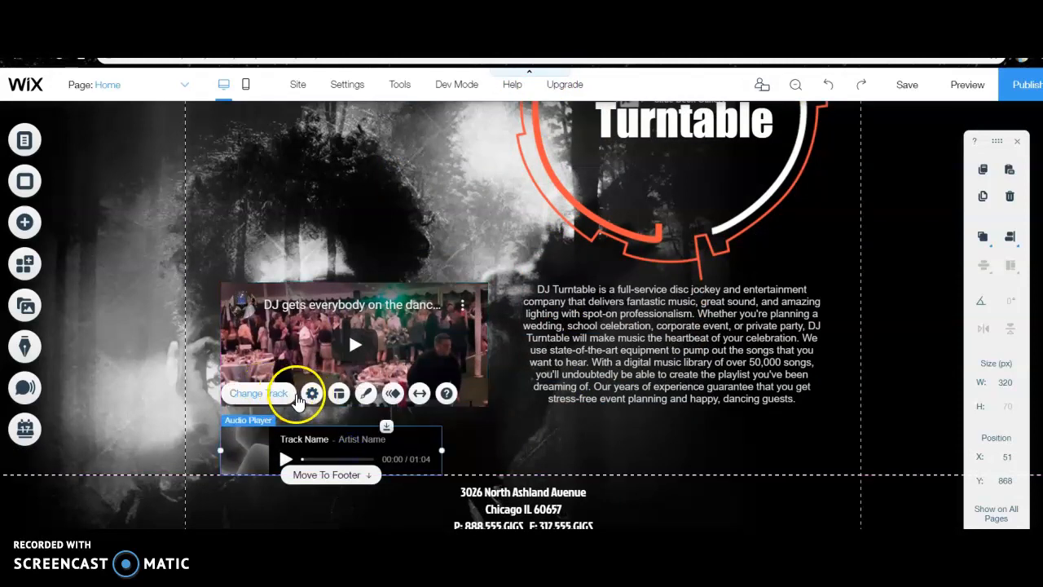
Examine the audio player's settings, its audio source options and the track chooser's site files
click(312, 395)
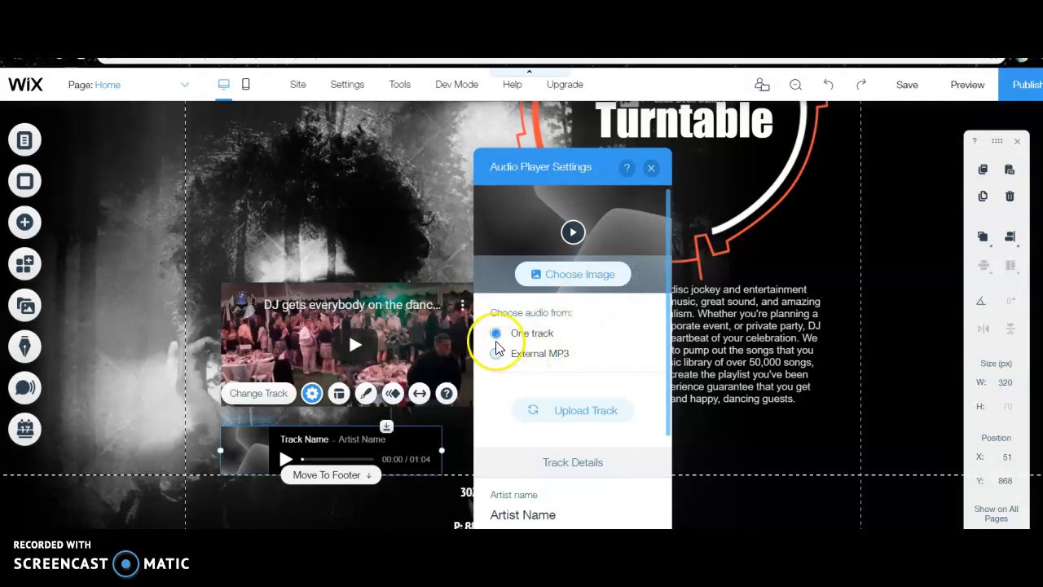
click(573, 412)
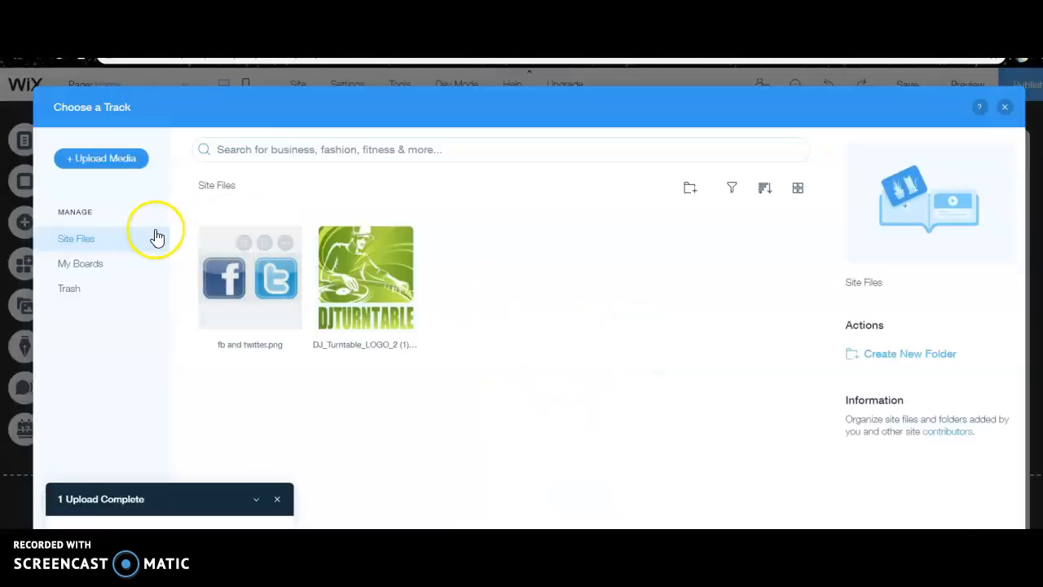
click(1008, 110)
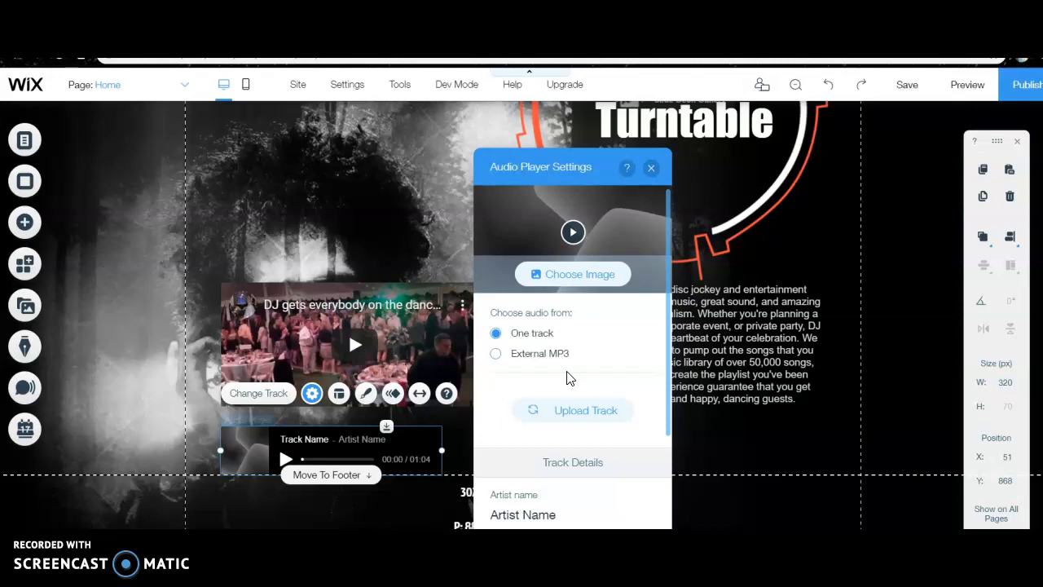
click(564, 414)
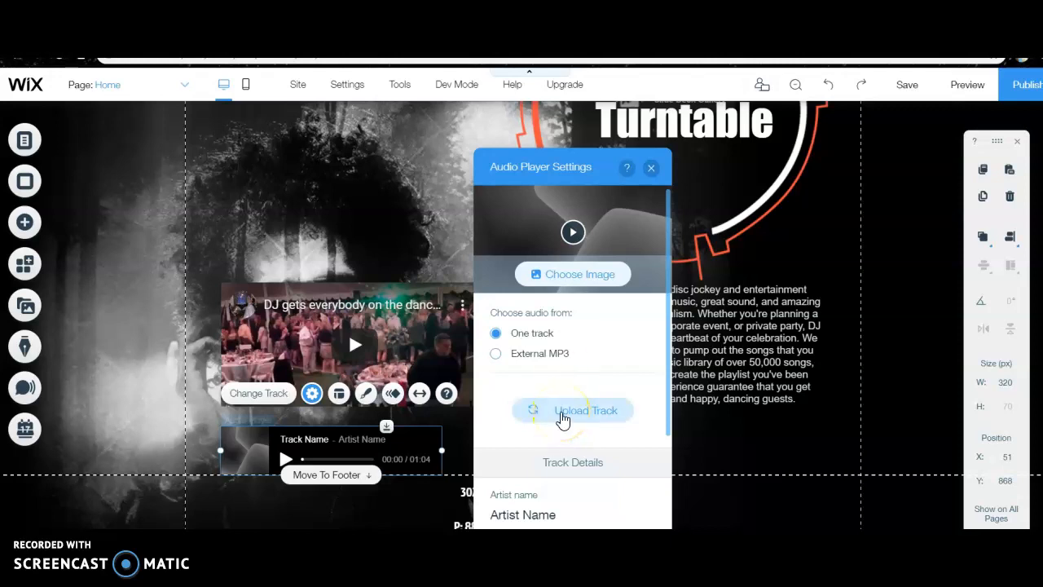
click(594, 405)
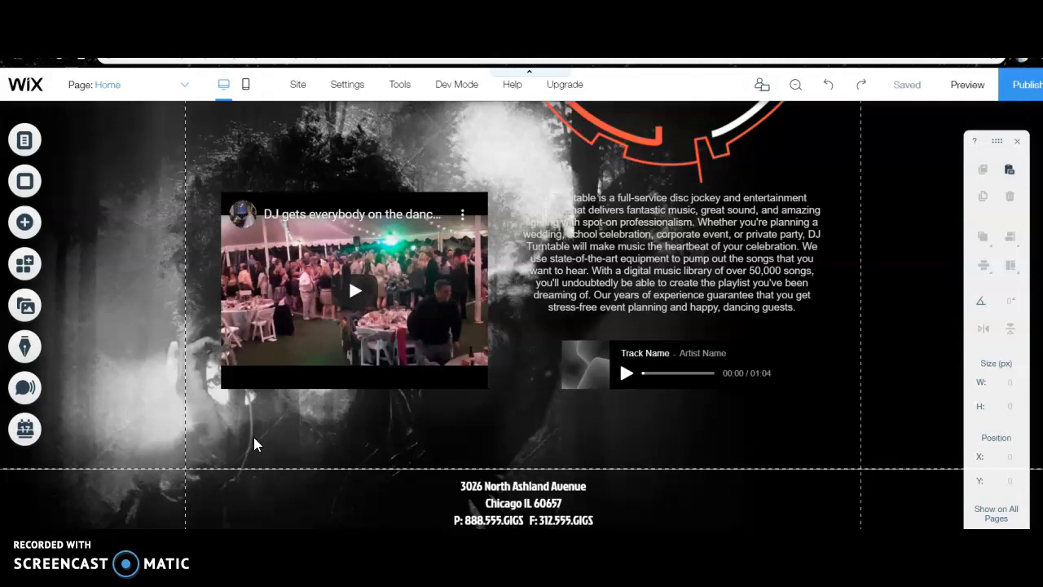
Add a Grid (polaroid) gallery to the Home page and open its images for organizing
click(37, 218)
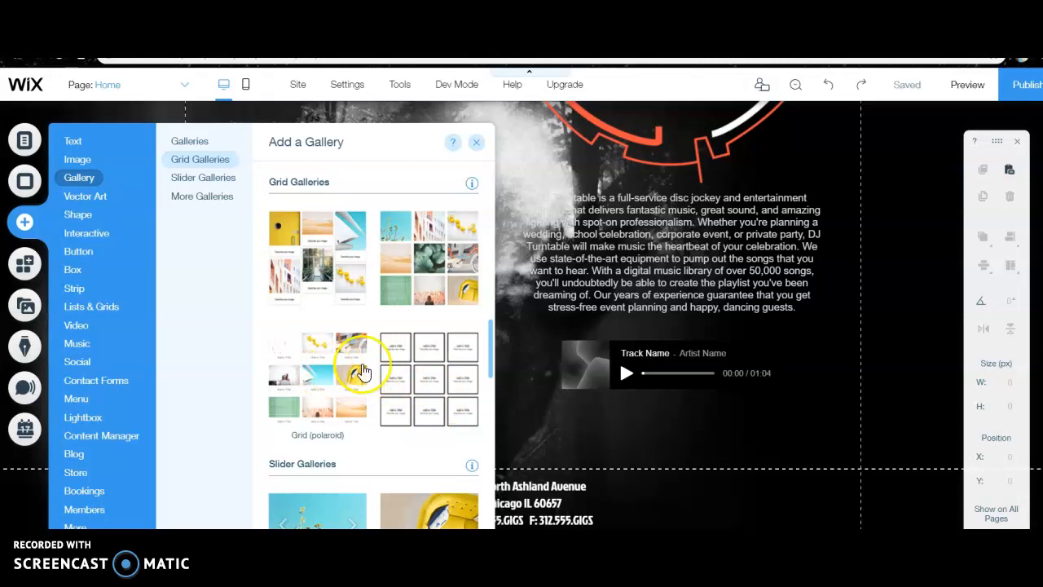
click(322, 375)
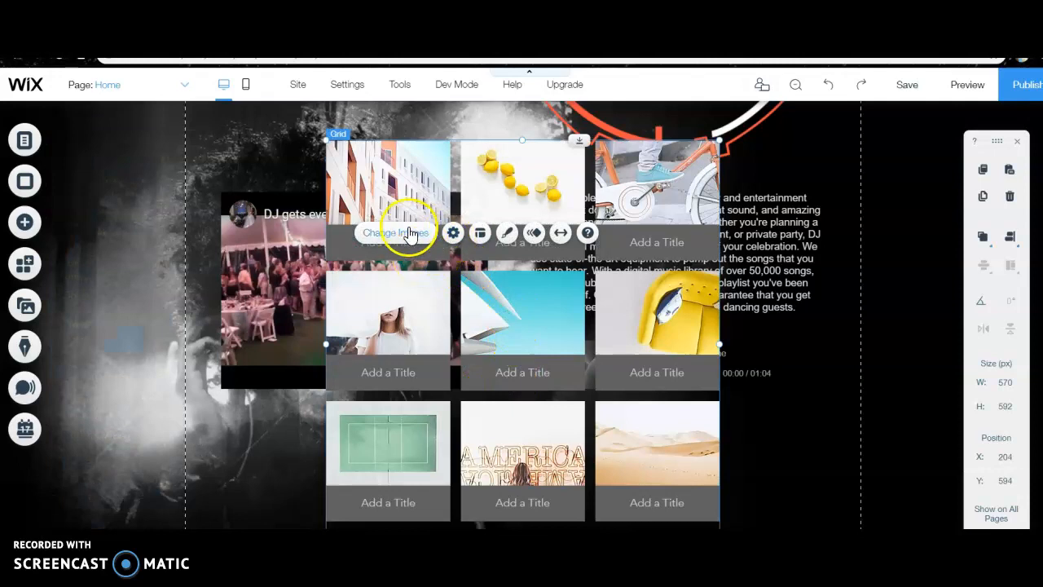
click(453, 234)
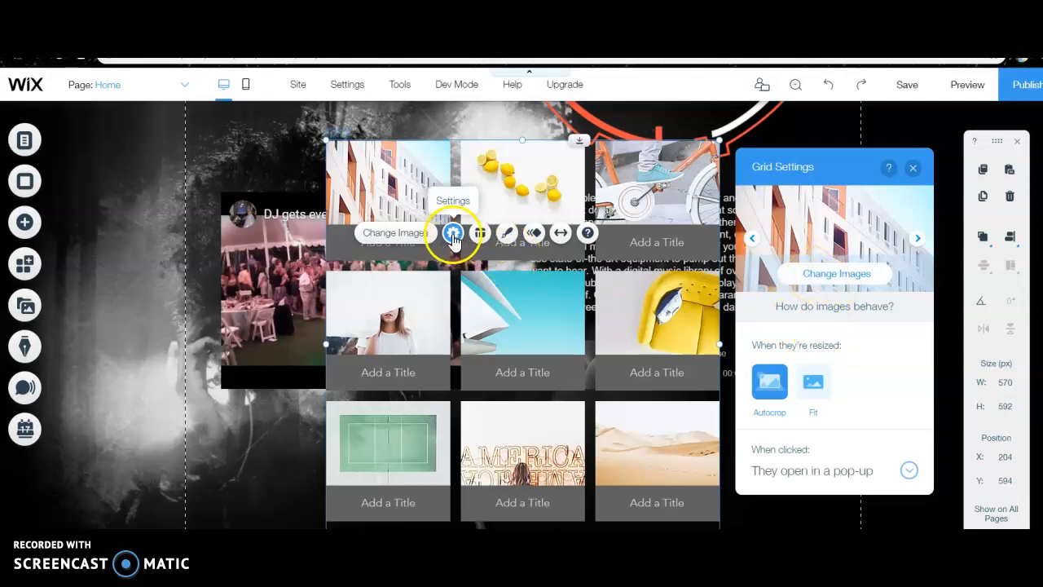
click(846, 271)
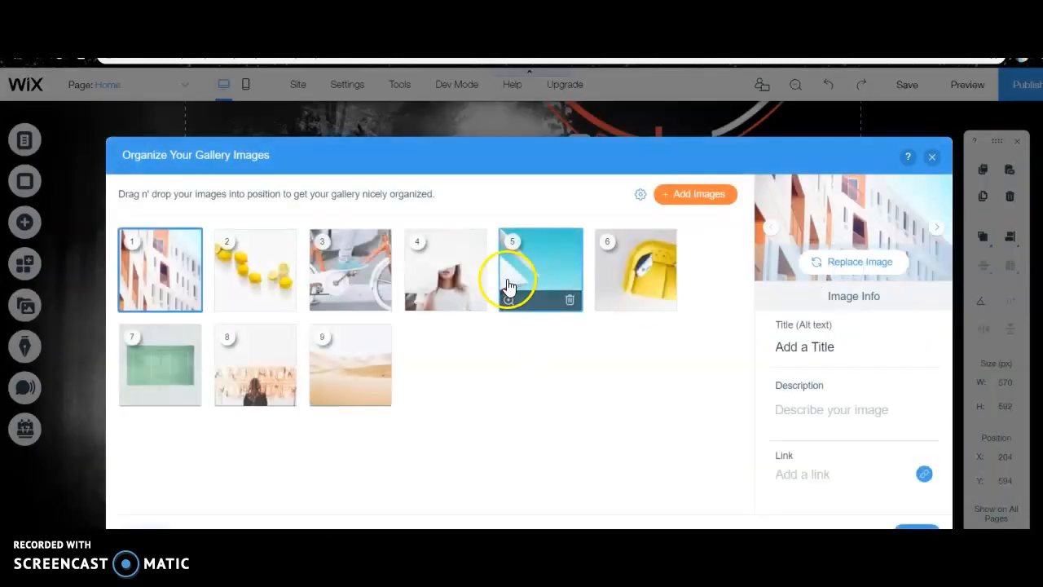
Remove the last six placeholder images from the gallery, keeping only the first three
click(327, 372)
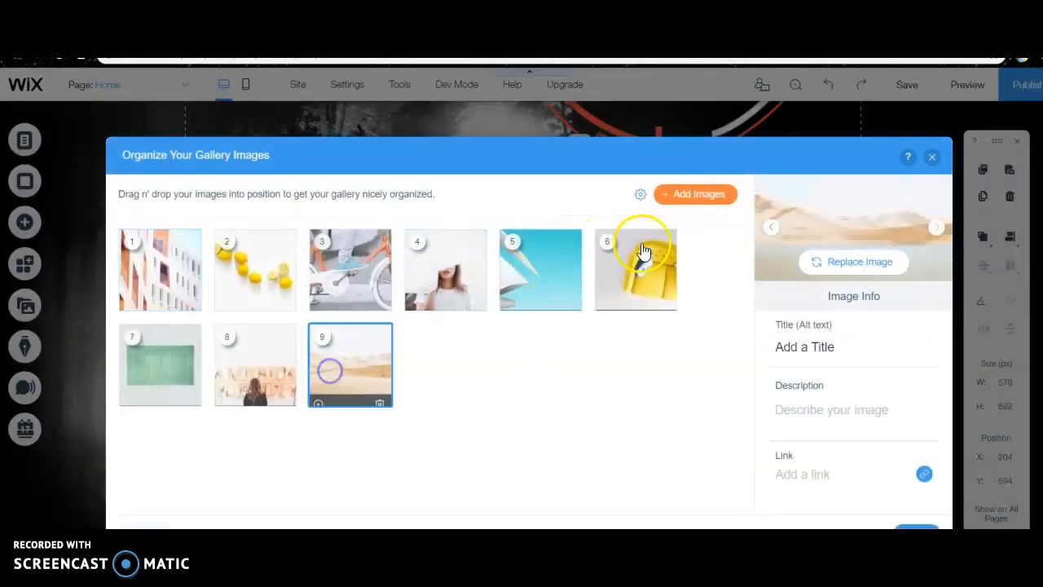
click(378, 394)
click(476, 301)
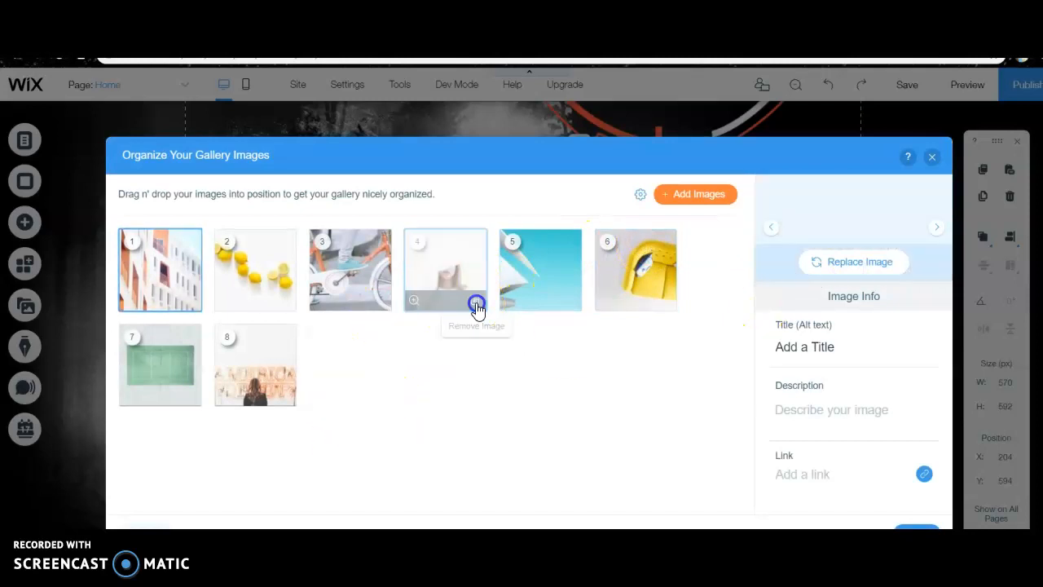
click(476, 303)
click(476, 304)
click(475, 304)
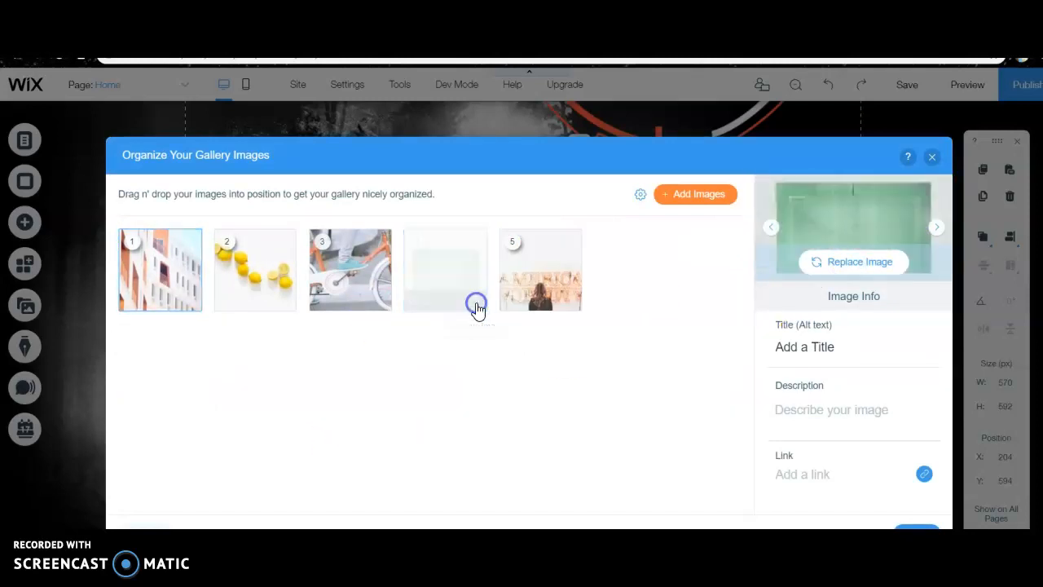
click(476, 303)
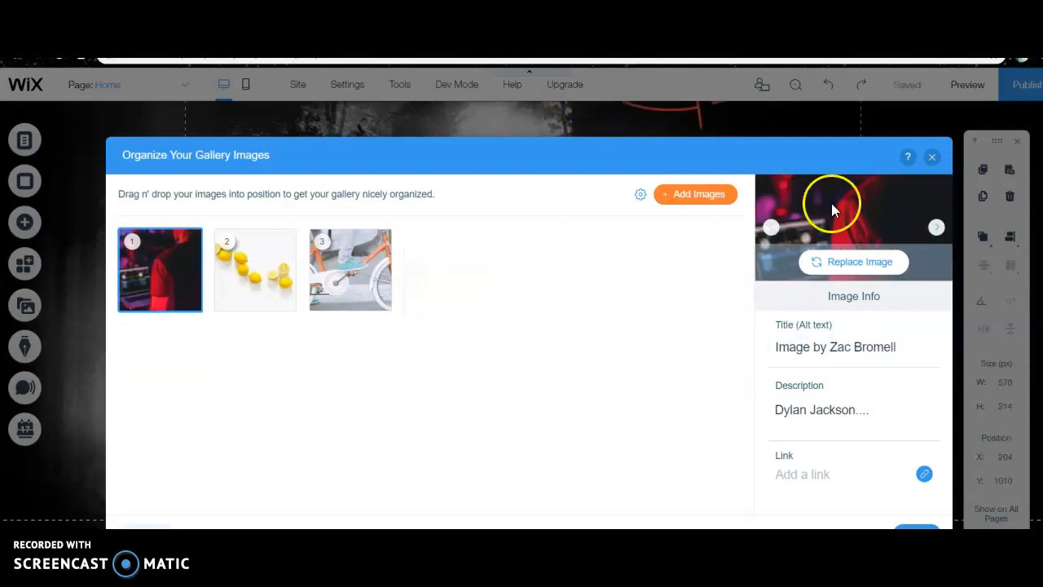
Search the image library for "dj" and browse replacement pictures for the first gallery image
click(174, 277)
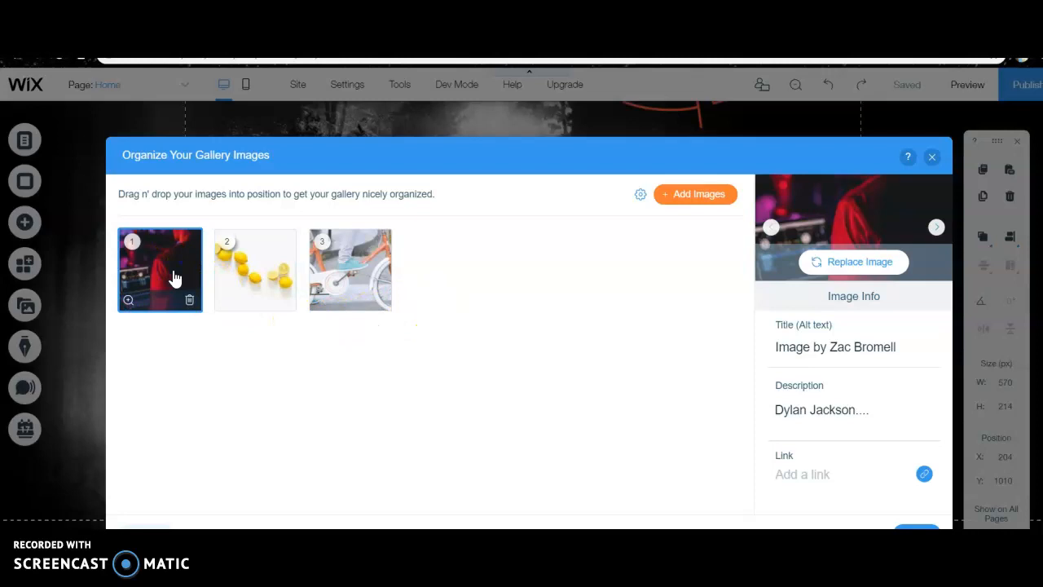
click(848, 264)
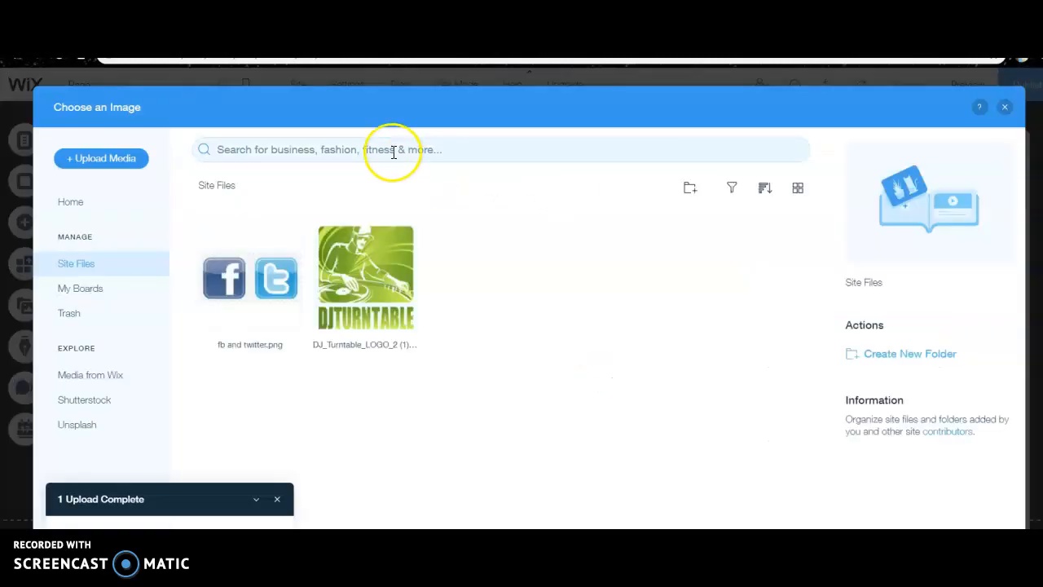
click(393, 152)
text(dj)
key(Return)
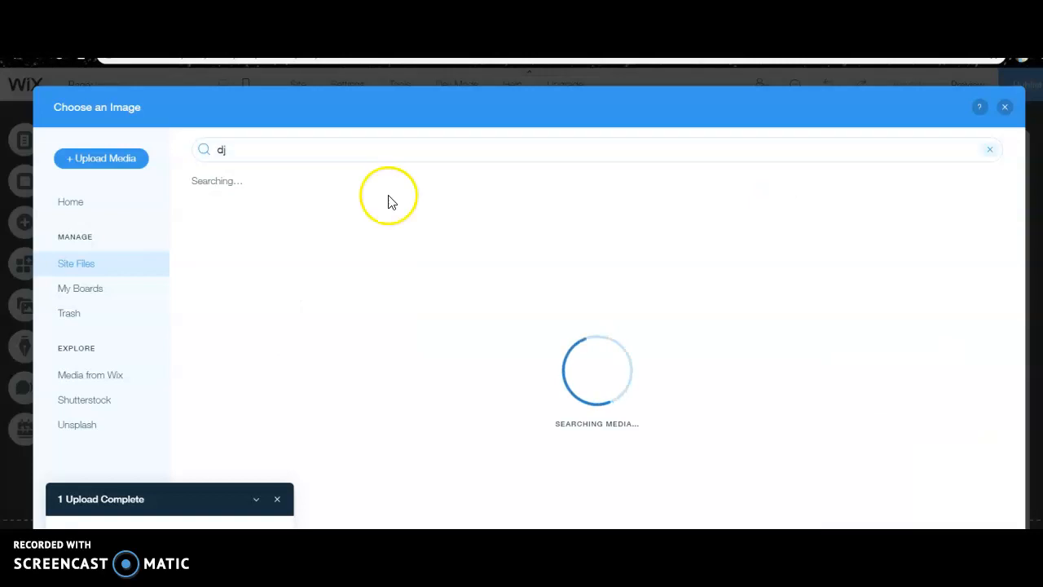
scroll(405, 333, down, 5)
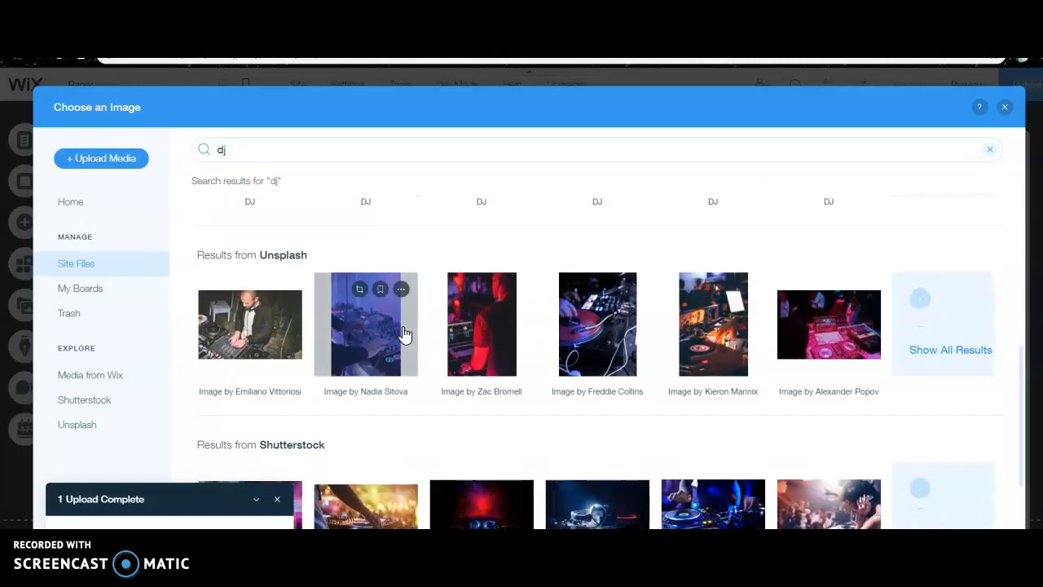
click(494, 337)
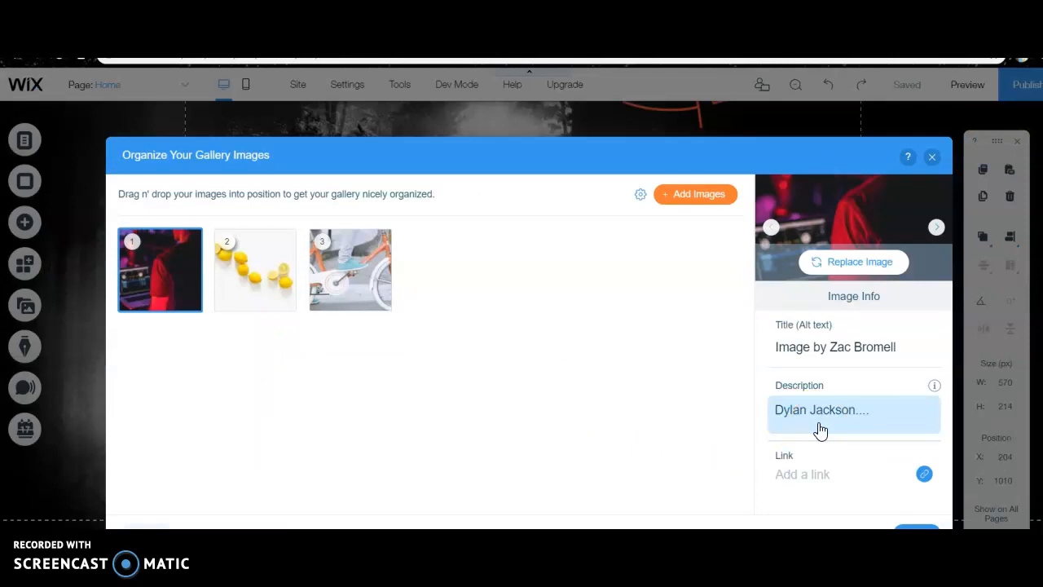
Set the first gallery image's title to "Meet the DJ:" followed by the DJ's name, and finish organizing the gallery
click(810, 349)
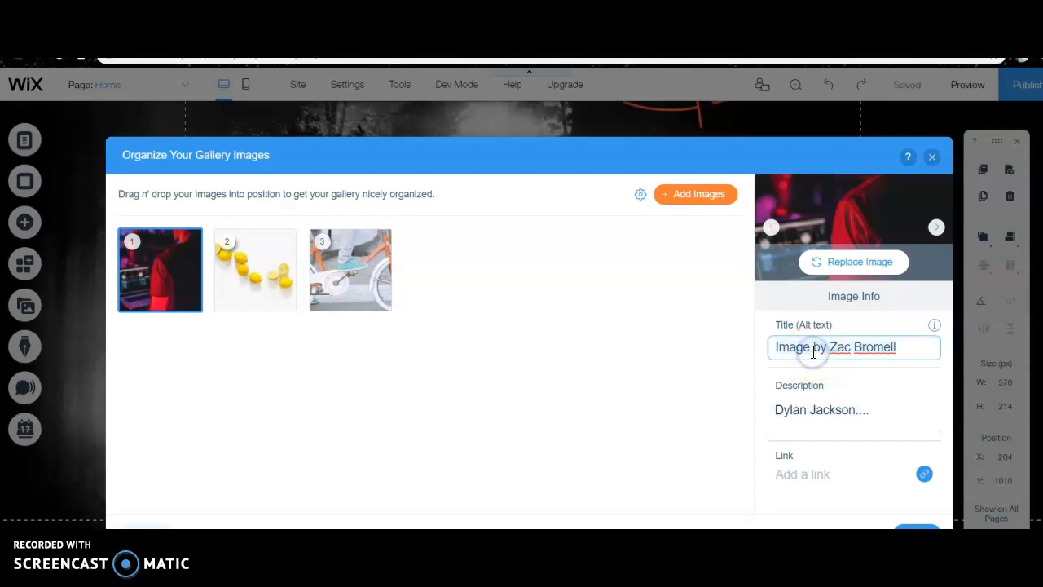
key(ctrl+a)
text(Meet the DJ)
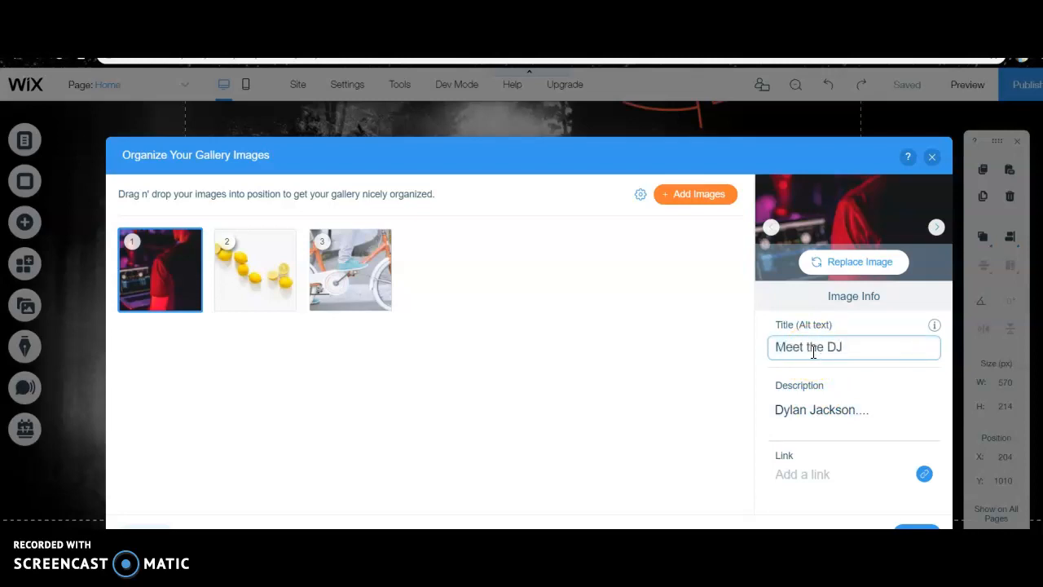
text(: Dylan Jackson....)
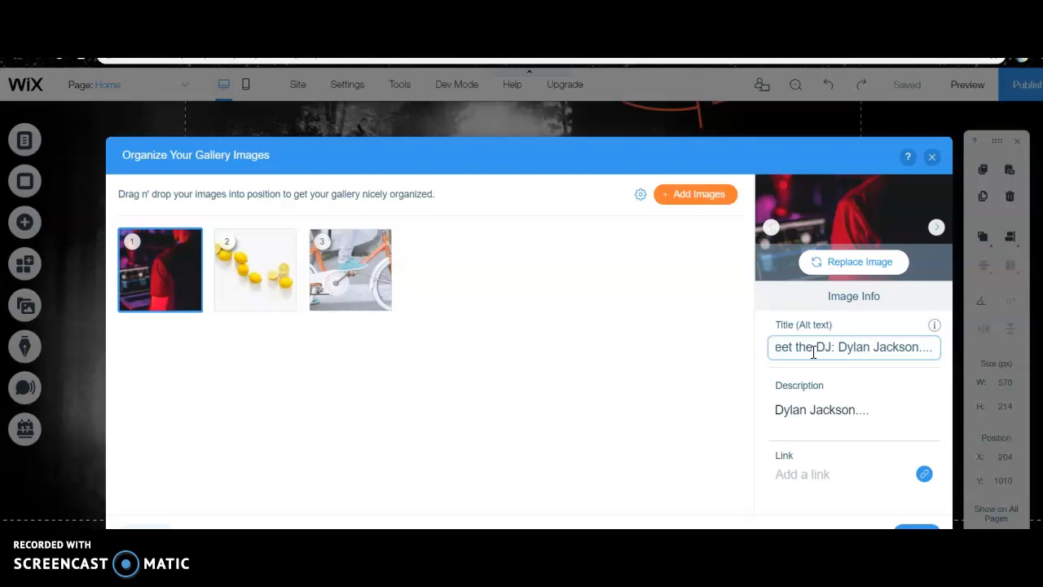
click(911, 525)
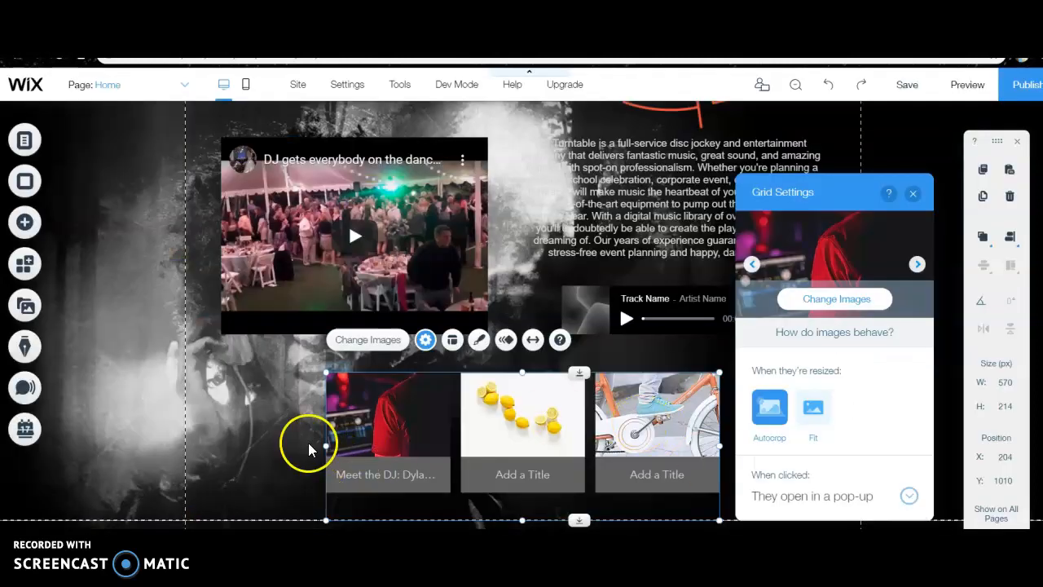
click(276, 452)
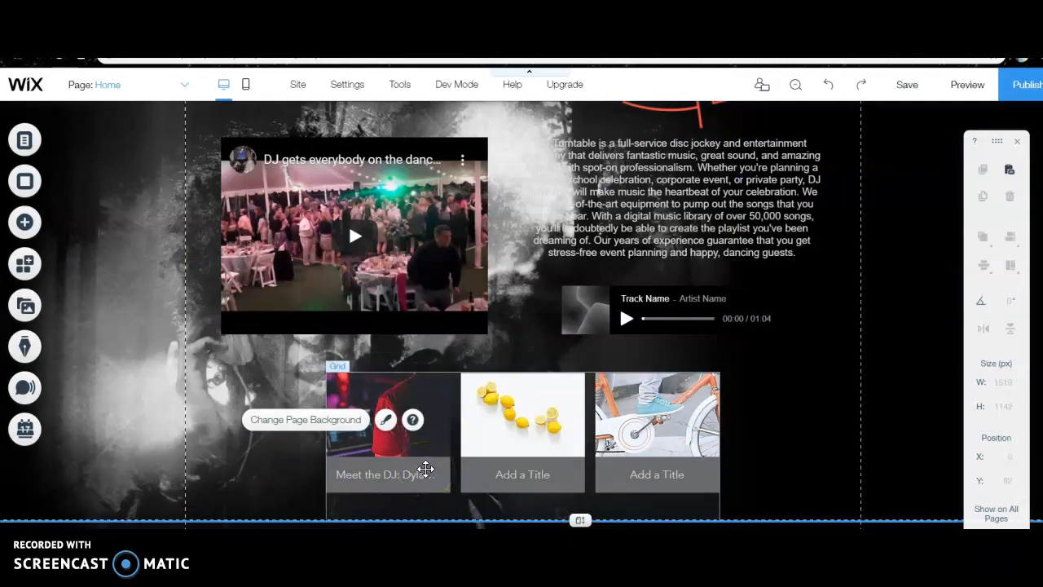
click(404, 473)
click(410, 471)
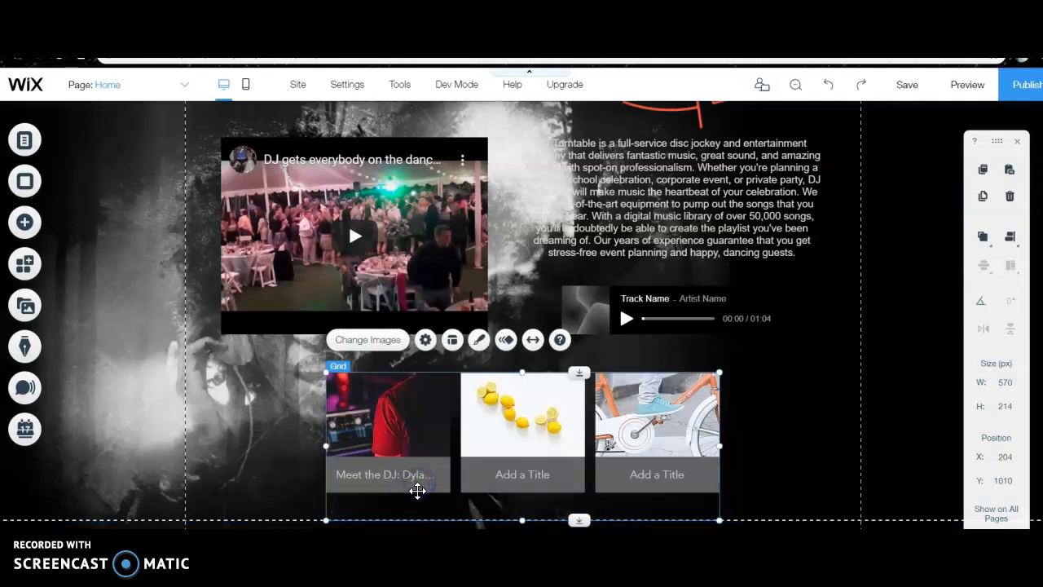
click(769, 425)
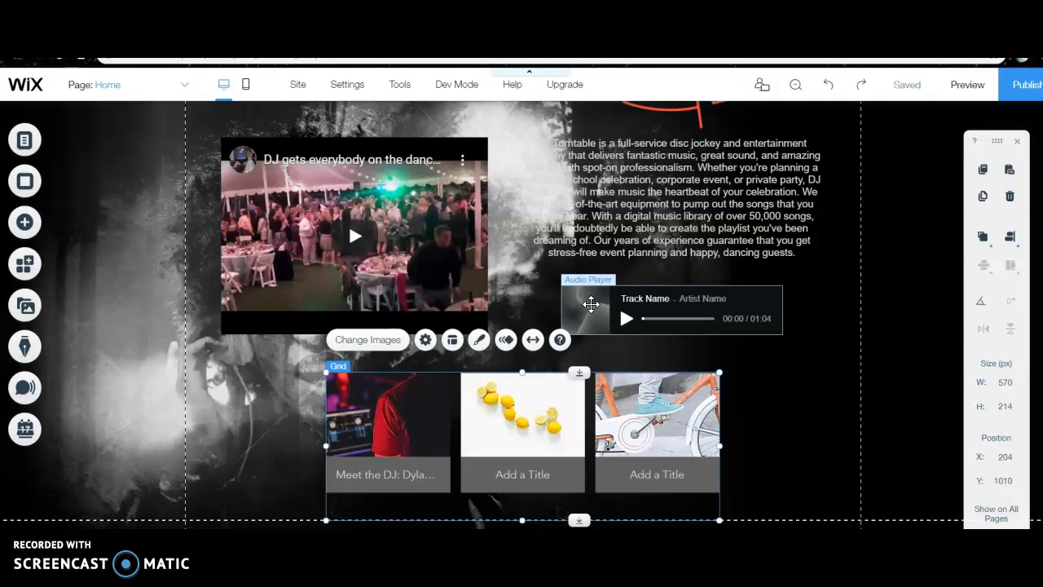
Examine the link types and available target pages for the word "celebration" in the description text
scroll(722, 317, up, 2)
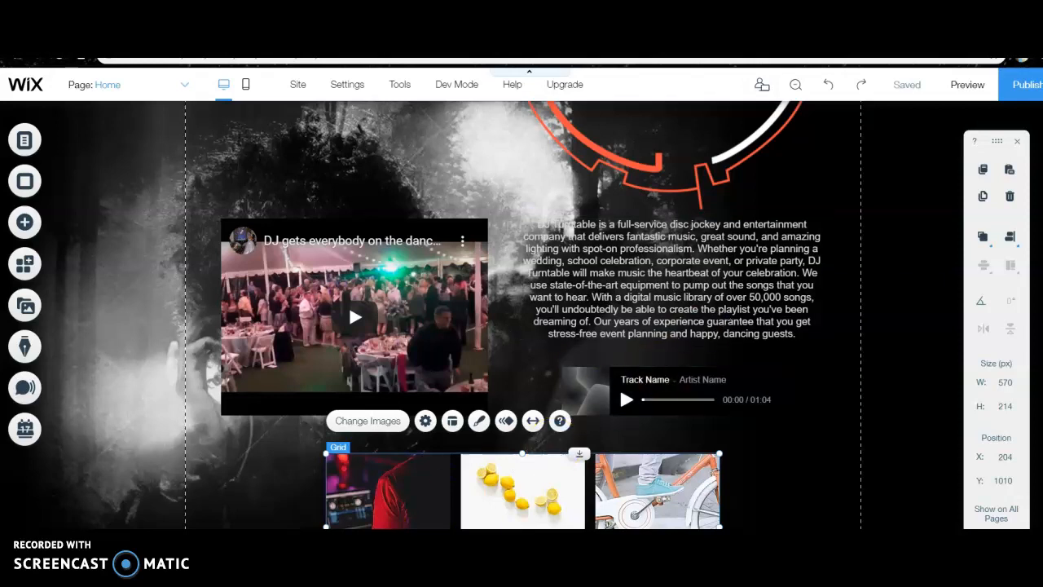
double_click(768, 276)
double_click(778, 275)
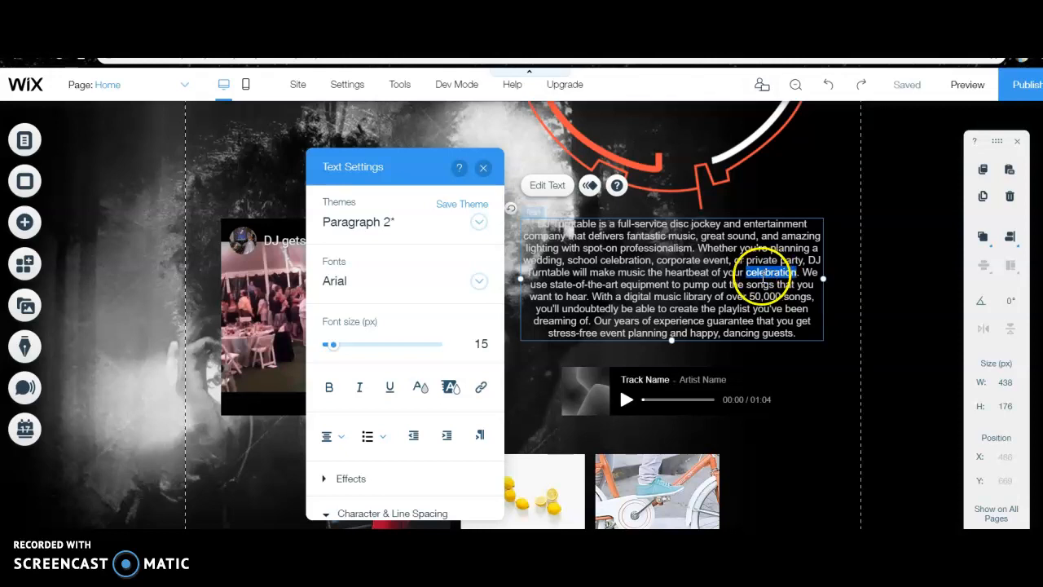
click(479, 388)
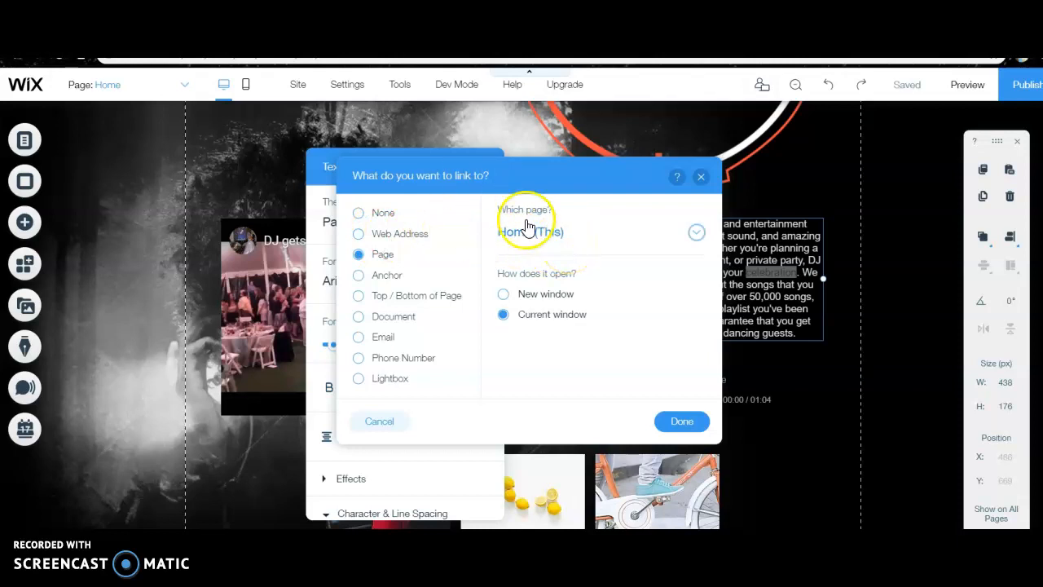
click(698, 234)
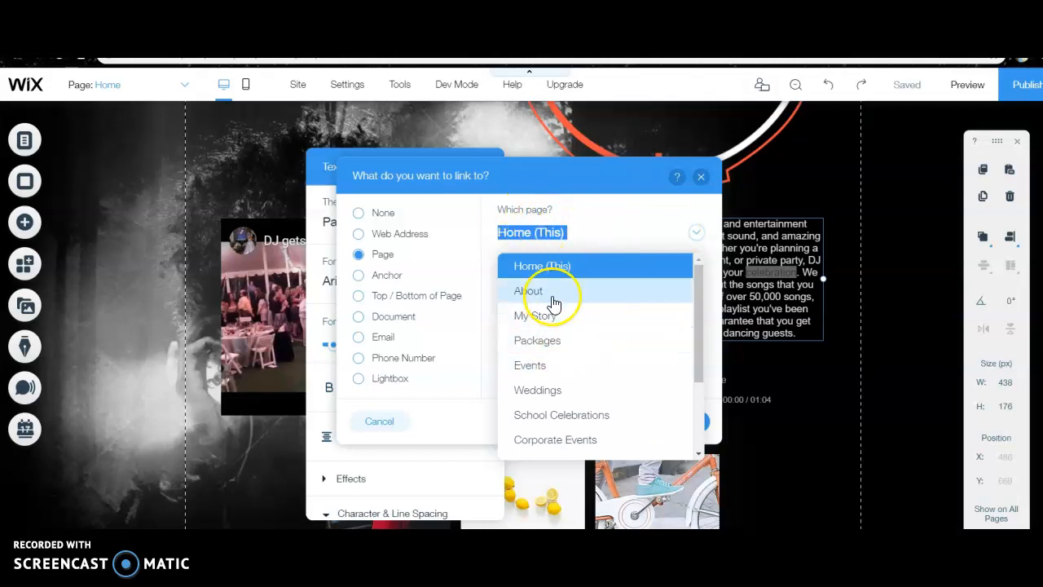
scroll(552, 298, down, 3)
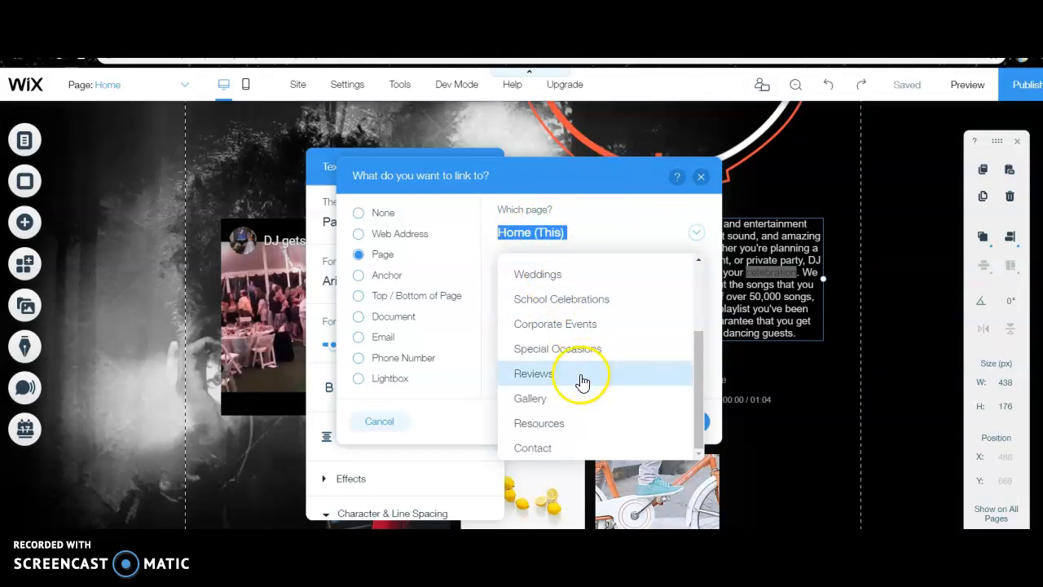
click(563, 181)
click(701, 178)
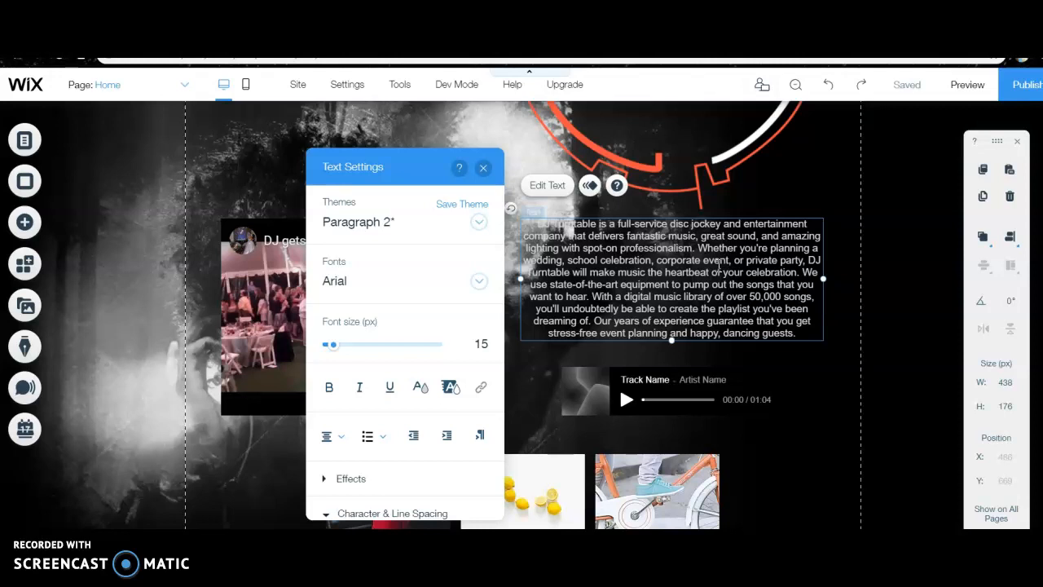
click(856, 390)
Preview the website's Home page from its header downward
scroll(847, 389, up, 2)
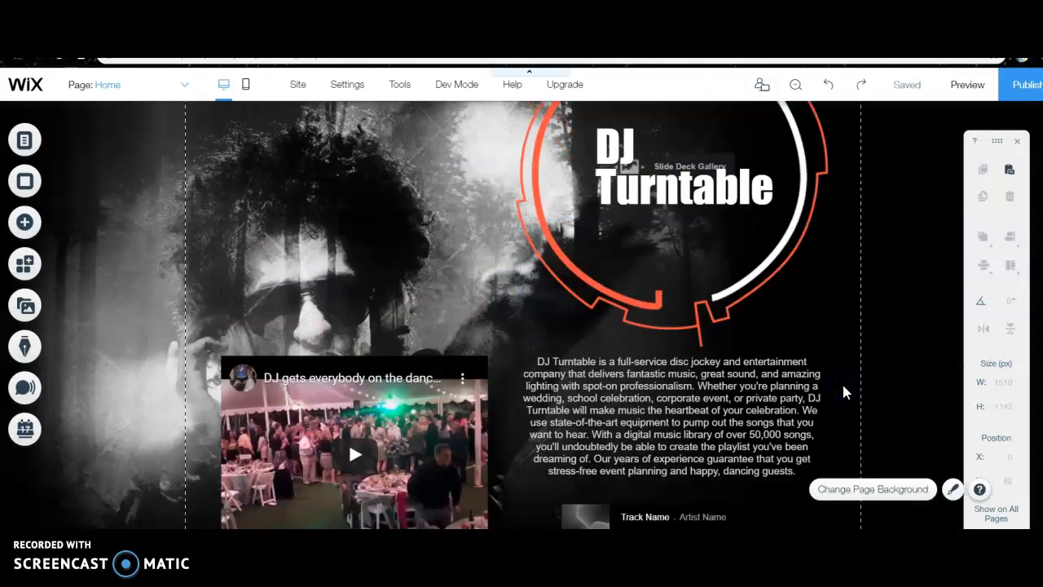
scroll(843, 392, up, 3)
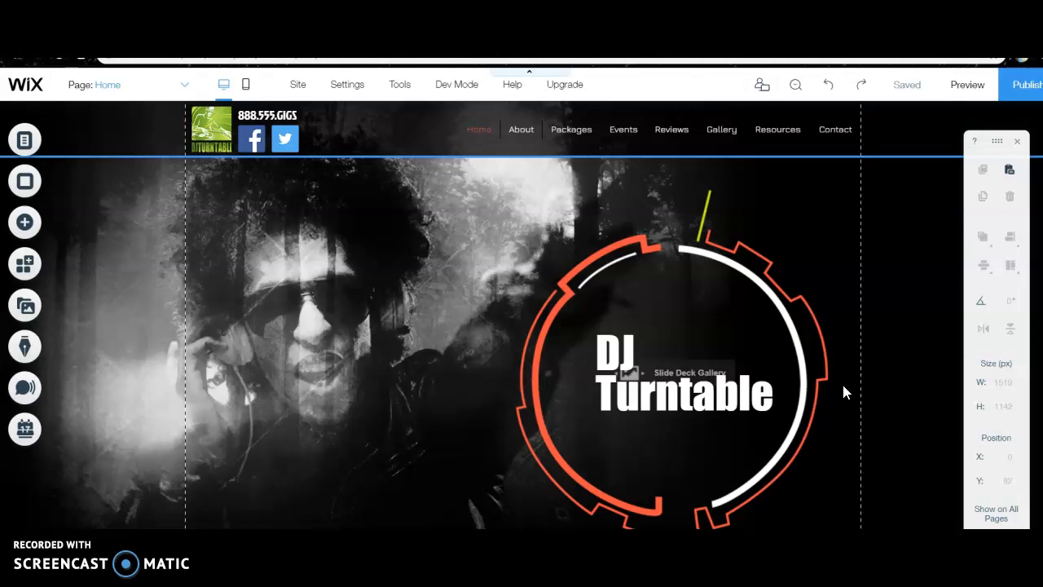
click(967, 84)
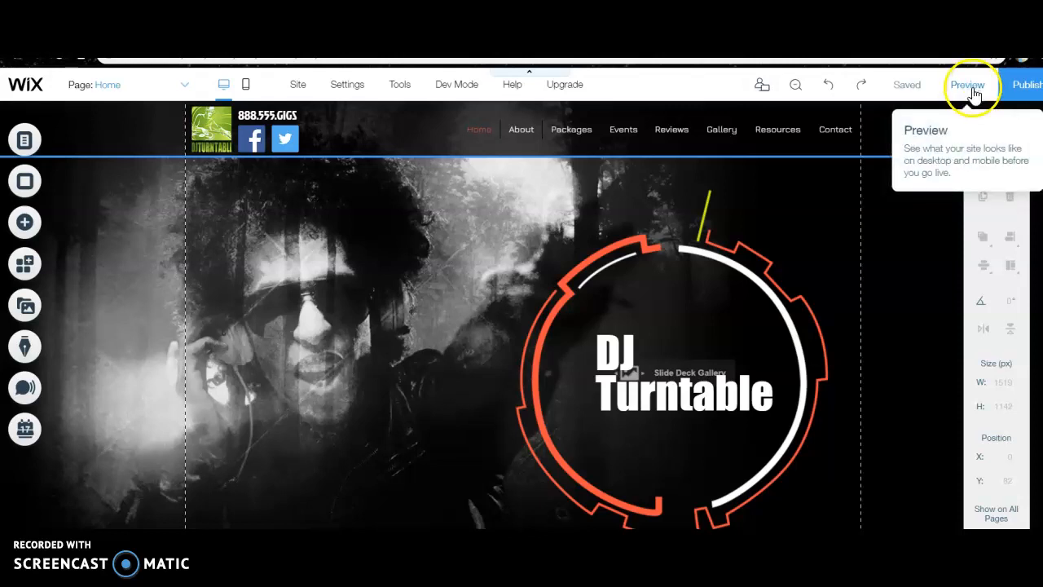
scroll(679, 368, down, 4)
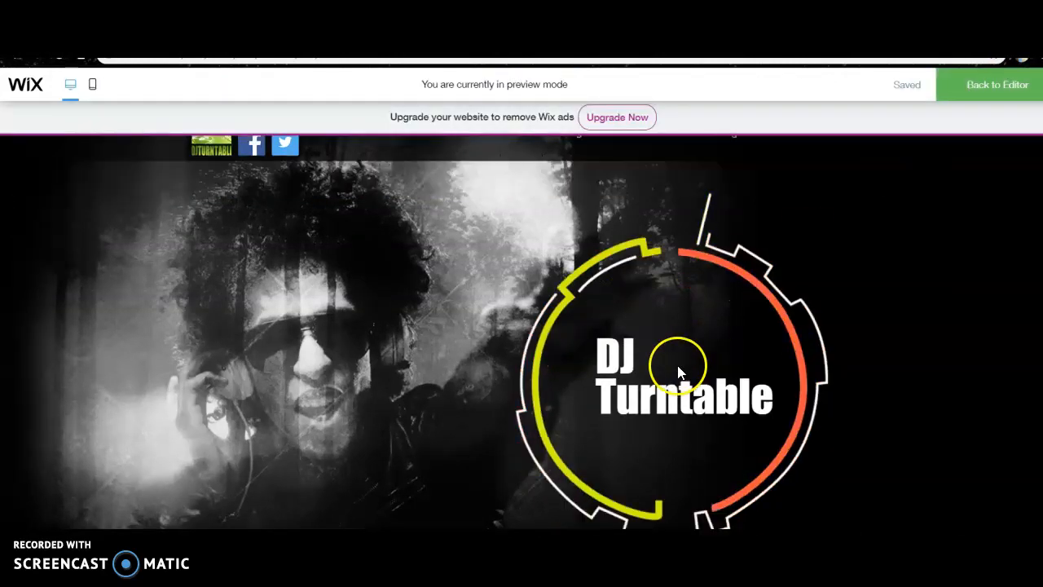
Finish reviewing the previewed Home page down to its image gallery and publish the website
scroll(679, 367, down, 3)
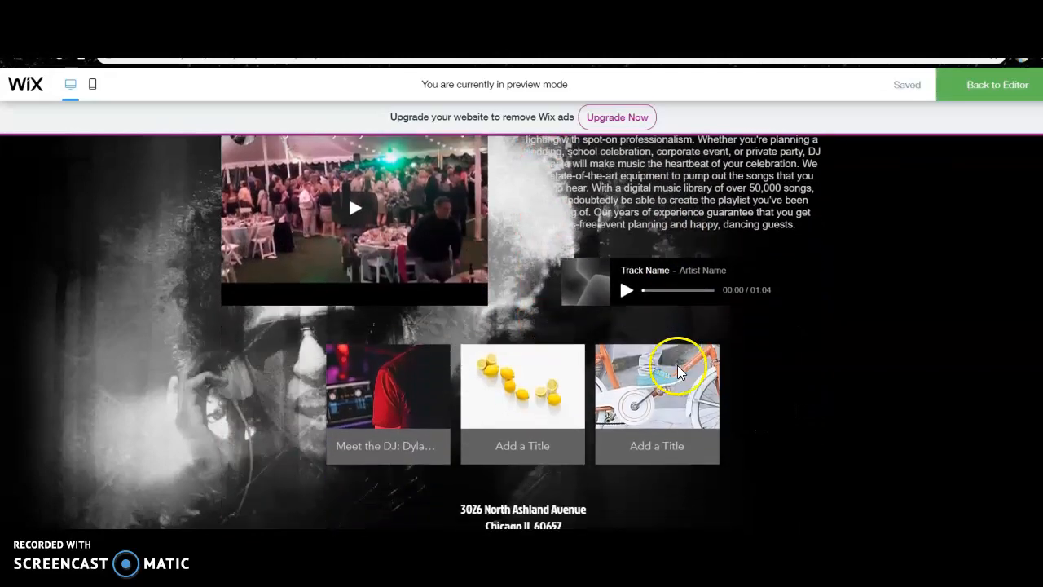
scroll(678, 373, up, 10)
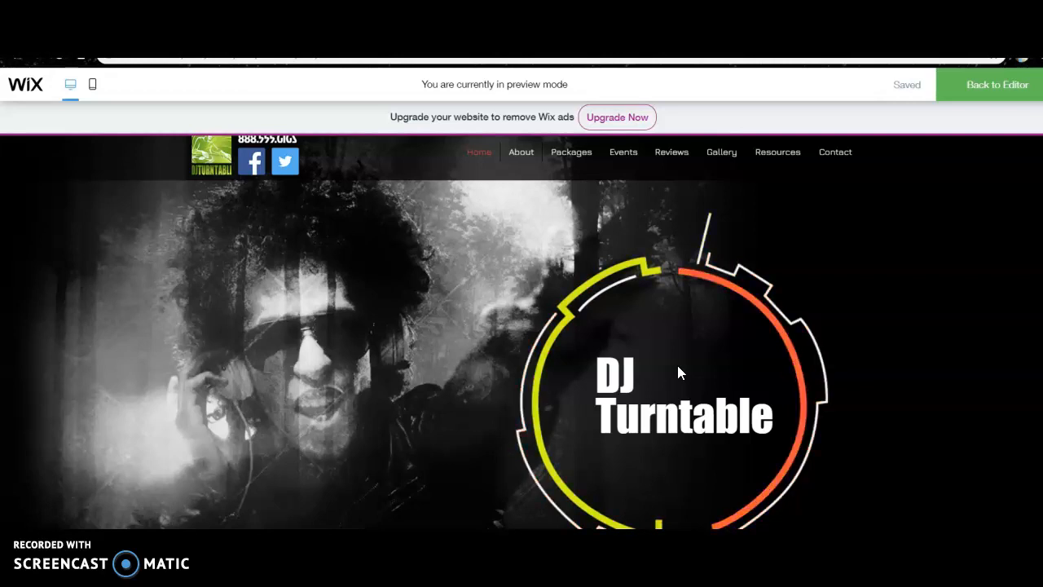
click(978, 83)
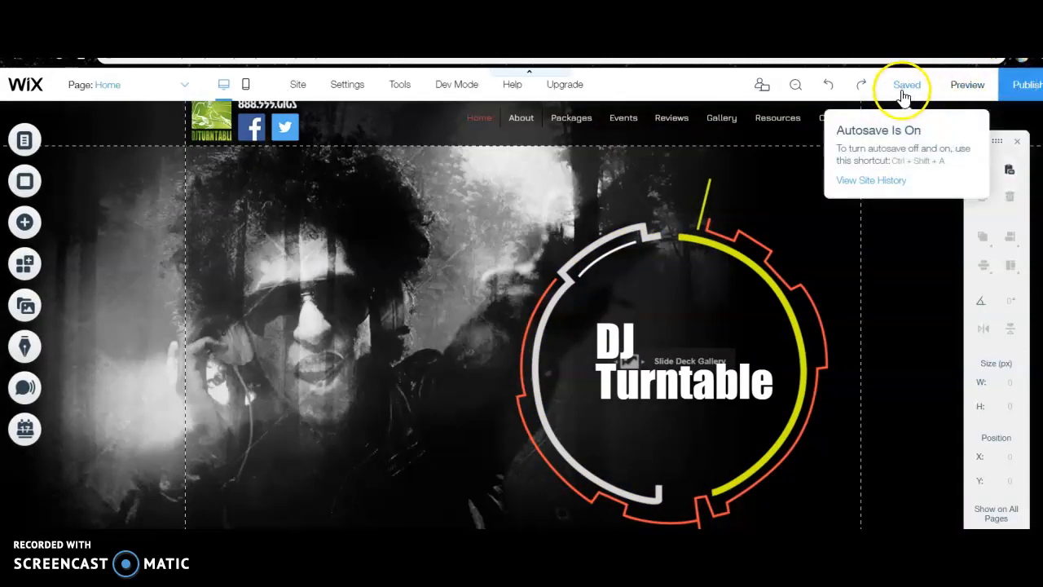
click(1011, 90)
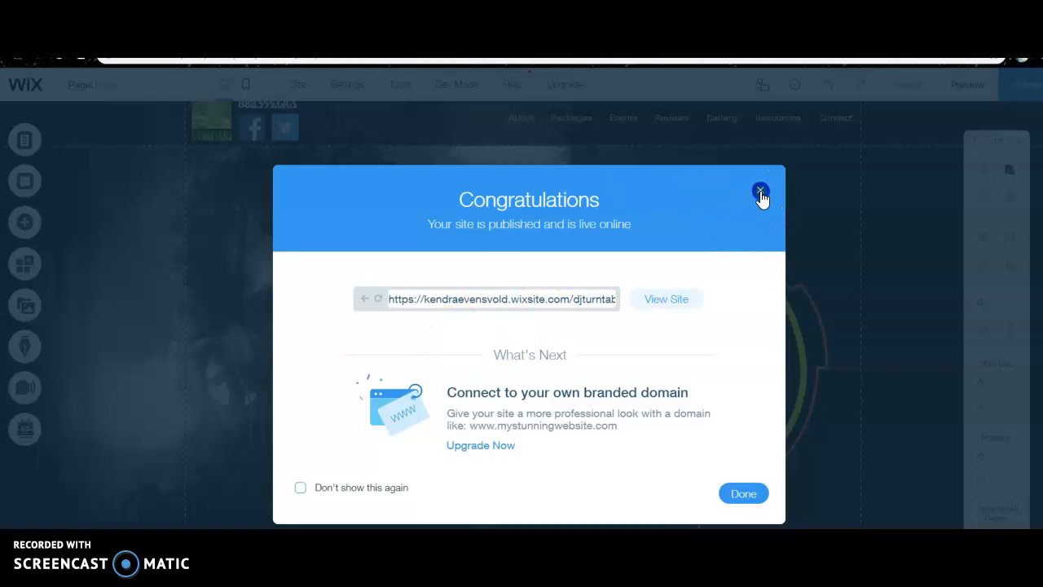
click(760, 193)
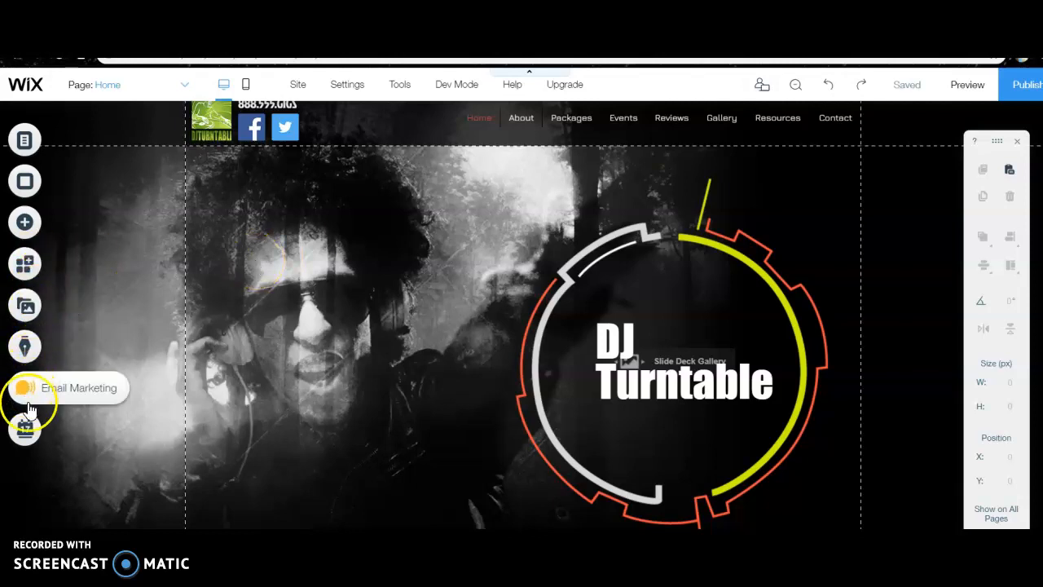
Examine the categories of elements that can be added to the page, including Contact Forms, Content Manager, Vector Art and Gallery
click(27, 223)
click(96, 380)
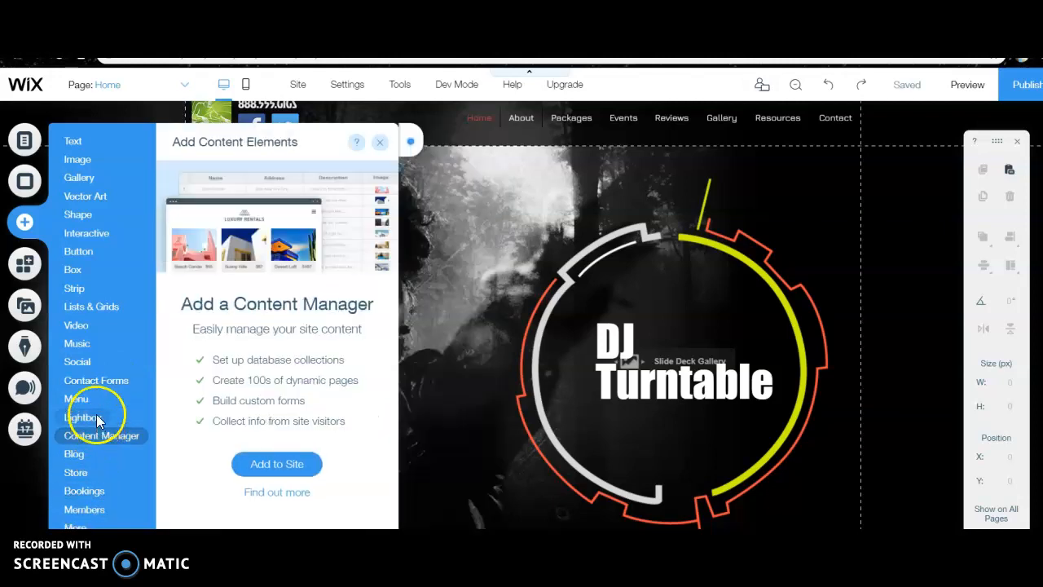
mouse_move(96, 404)
mouse_move(90, 489)
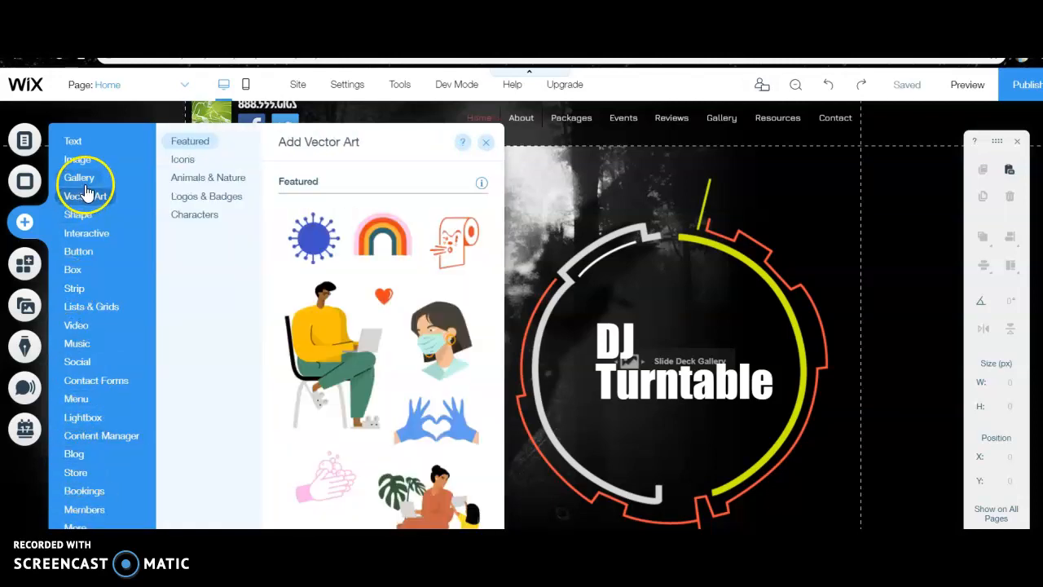
mouse_move(92, 177)
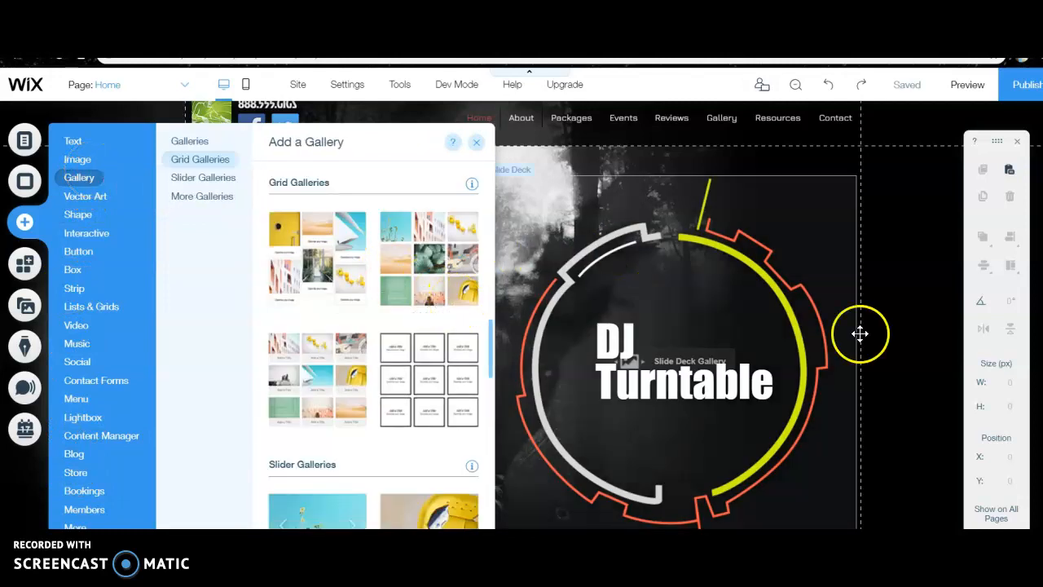
click(895, 318)
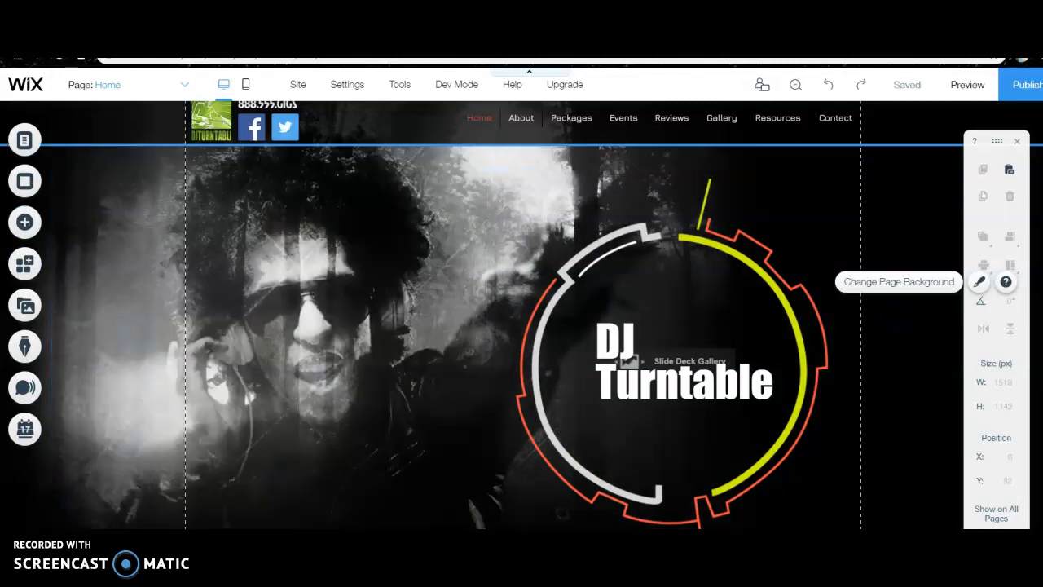
scroll(895, 318, up, 1)
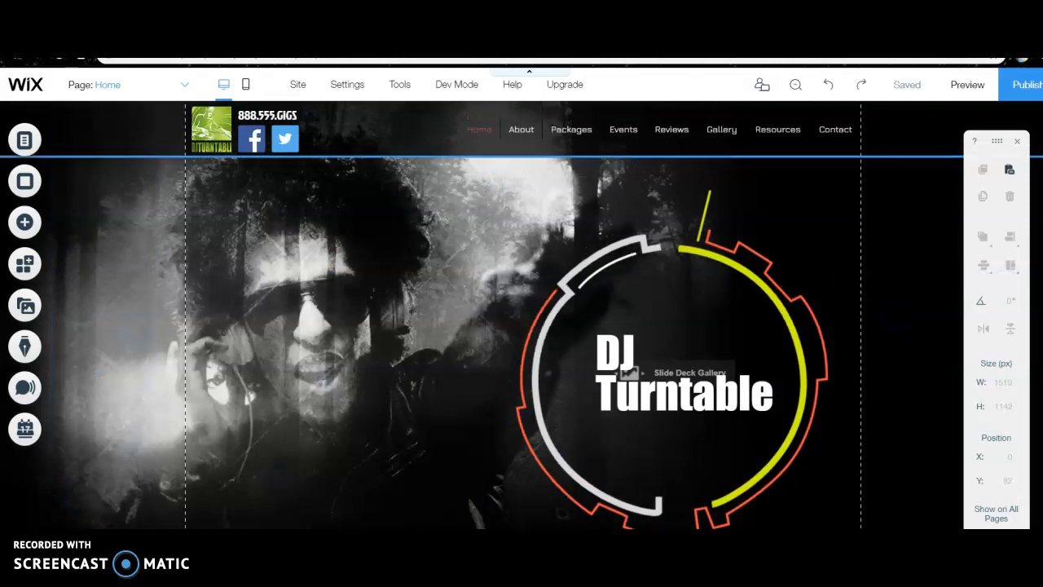